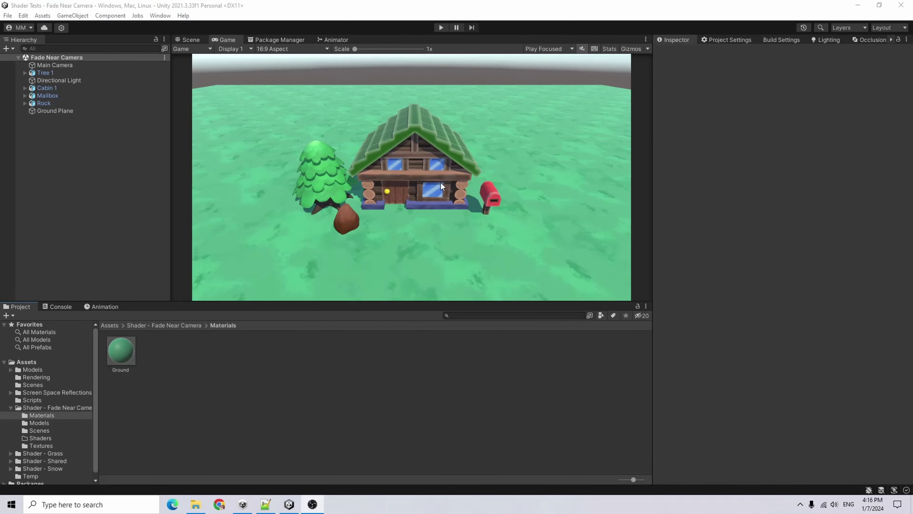
# Show the Scene view, select the ground plane and inspect its Ground Lit material (tiling 10×10).
pyautogui.click(190, 39)
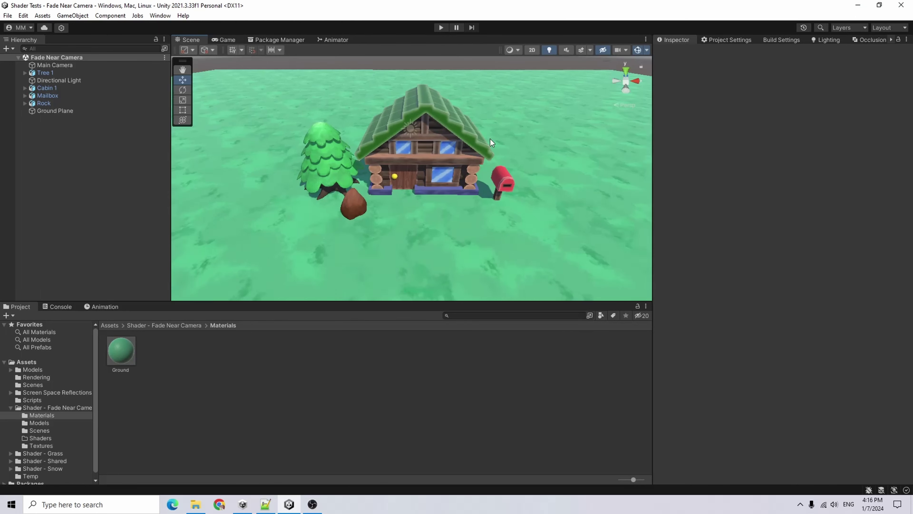
pyautogui.moveTo(332, 156); pyautogui.dragTo(284, 192, button='middle')
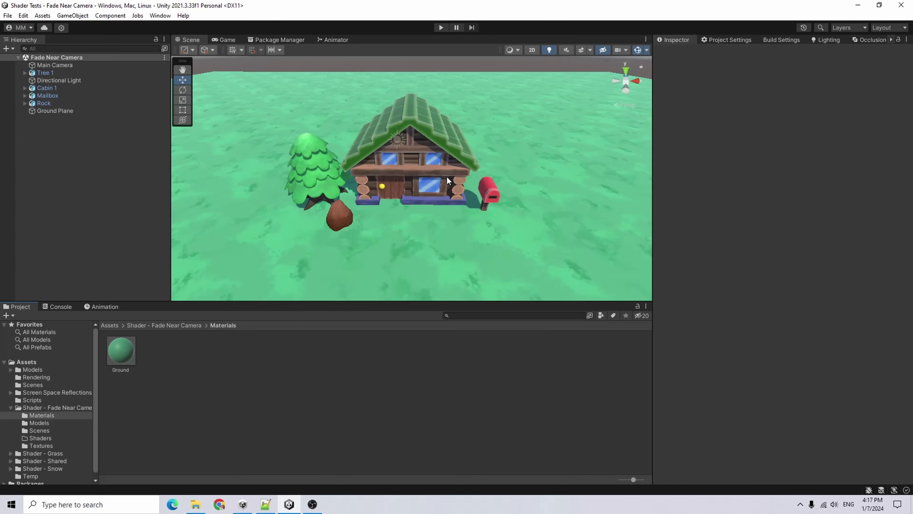
pyautogui.click(427, 255)
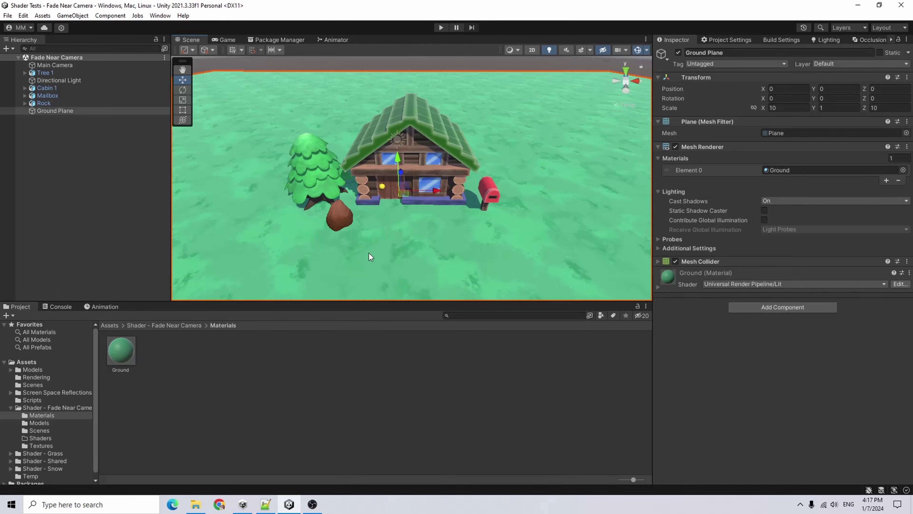
pyautogui.click(130, 353)
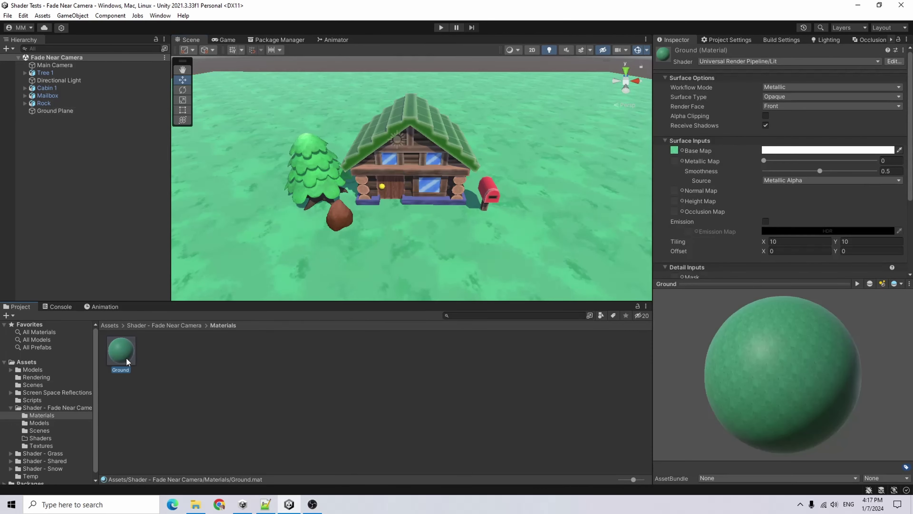
pyautogui.moveTo(775, 363); pyautogui.dragTo(762, 345)
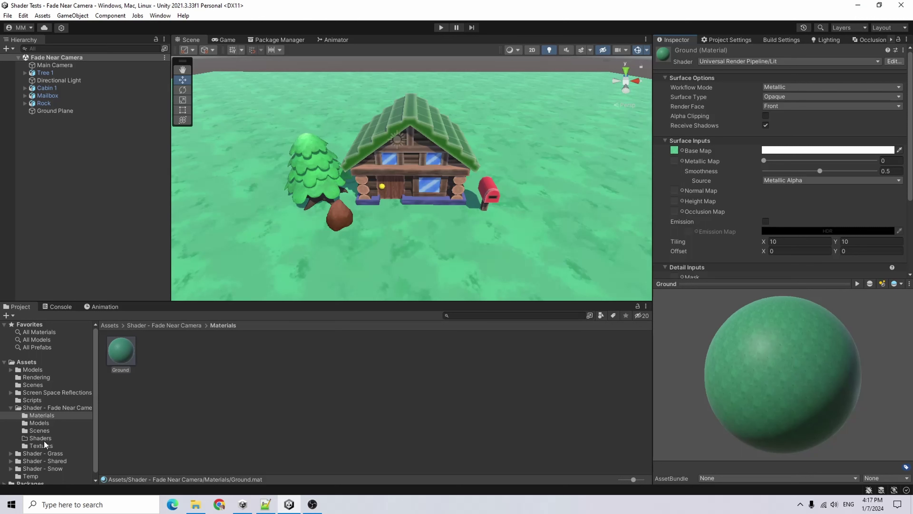
# Open the project's empty Shaders folder in the Project window.
pyautogui.click(54, 409)
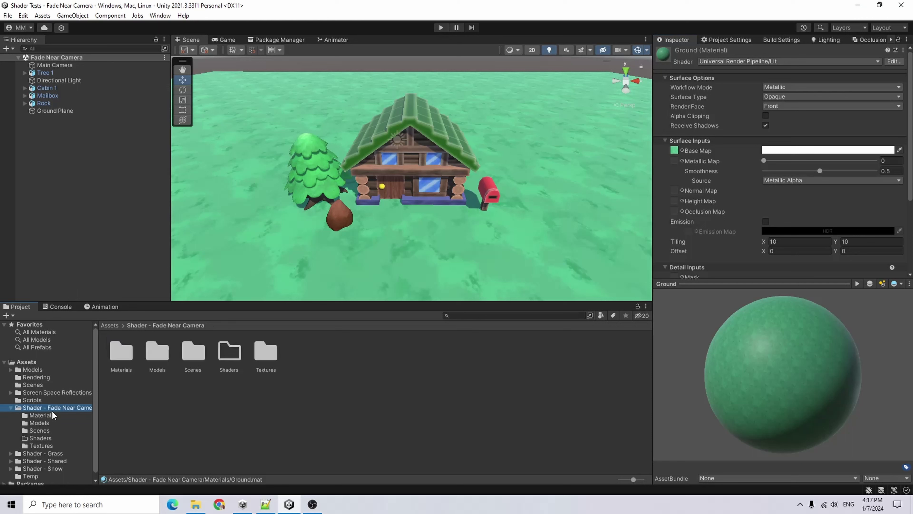
pyautogui.doubleClick(230, 352)
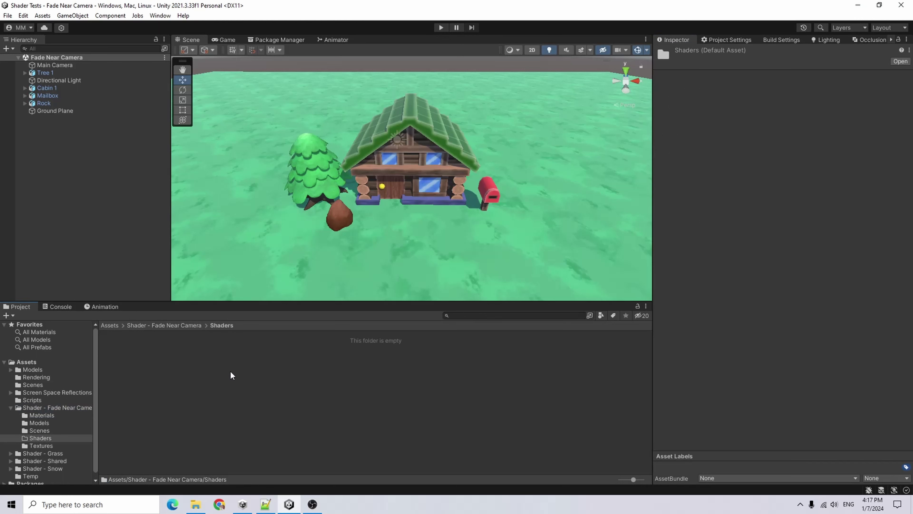
pyautogui.rightClick(224, 353)
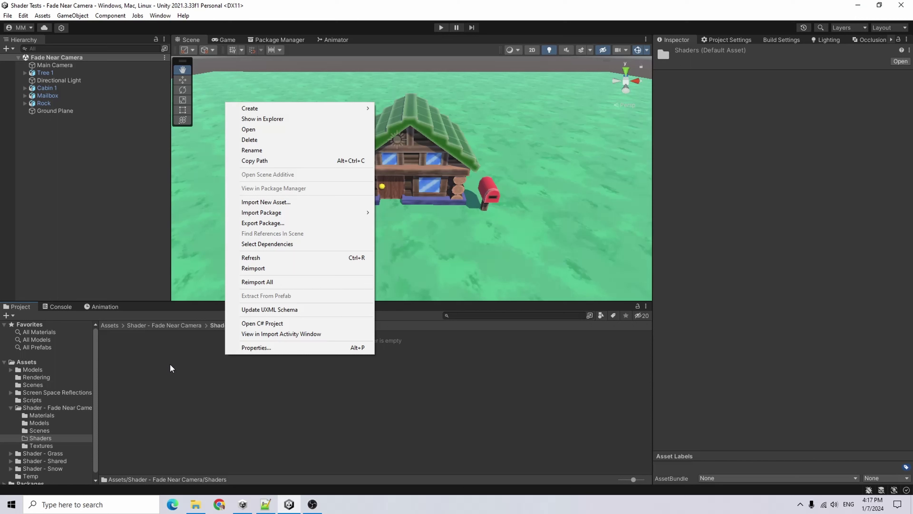
pyautogui.click(203, 359)
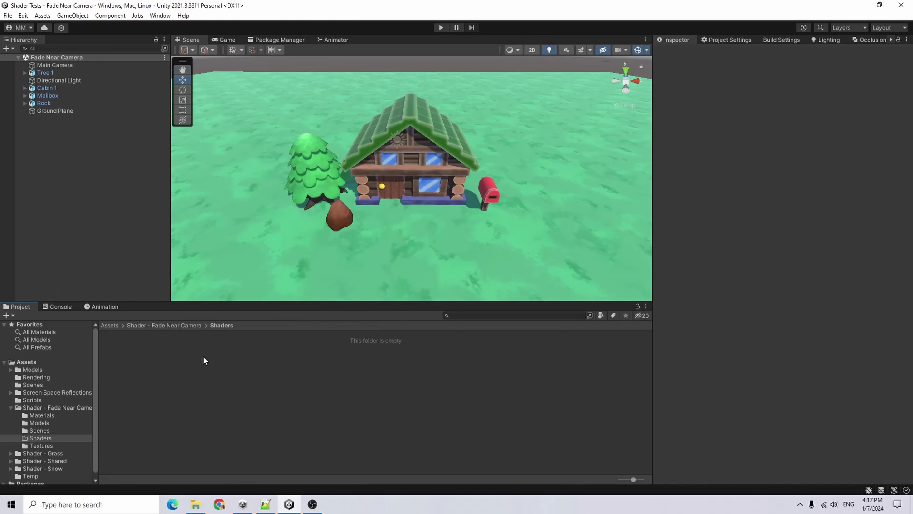
# Create a URP Lit Shader Graph there named 'Fade Near Camera'.
pyautogui.rightClick(160, 351)
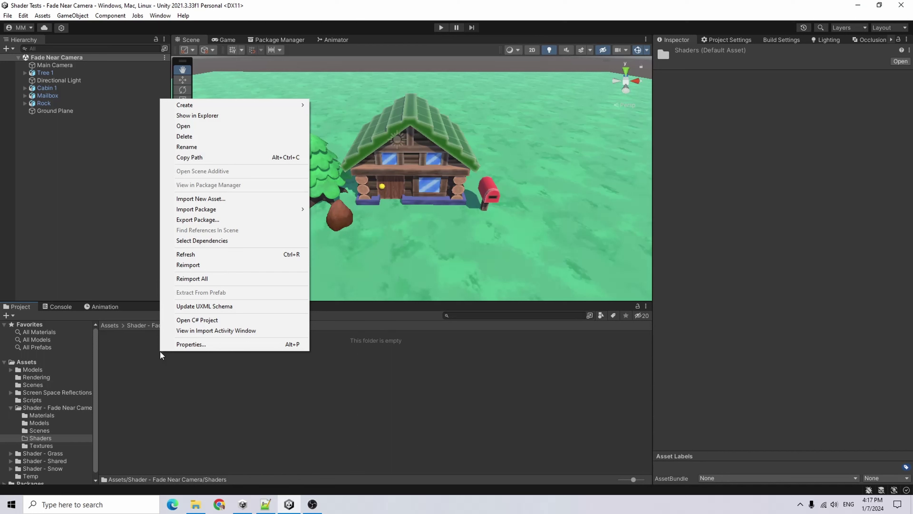
pyautogui.moveTo(241, 108)
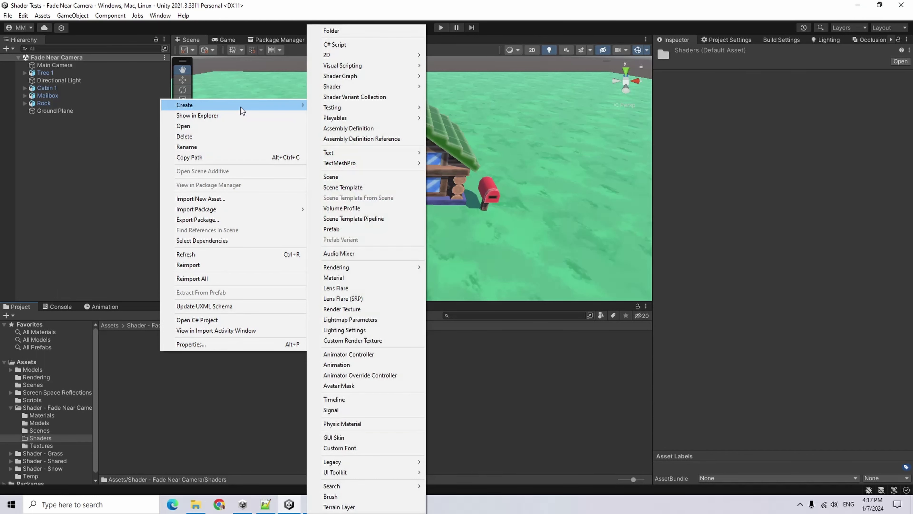
pyautogui.moveTo(398, 77)
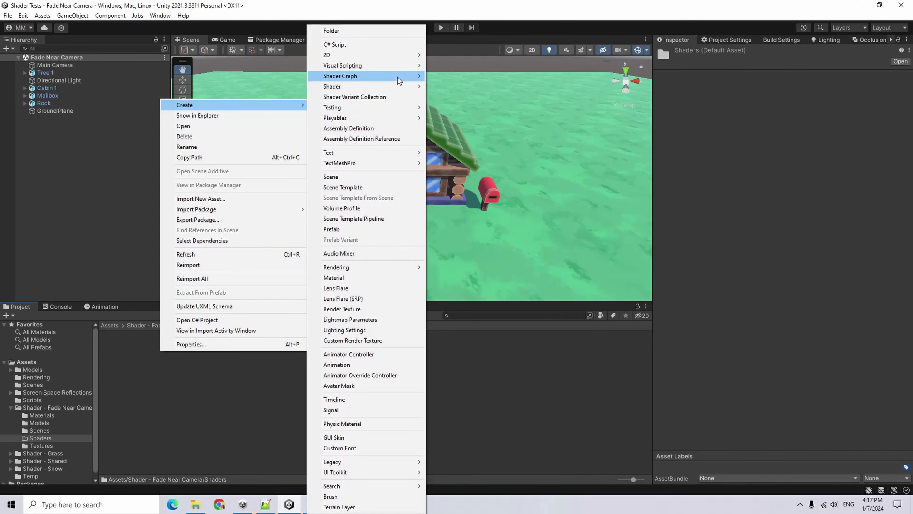
pyautogui.moveTo(473, 74)
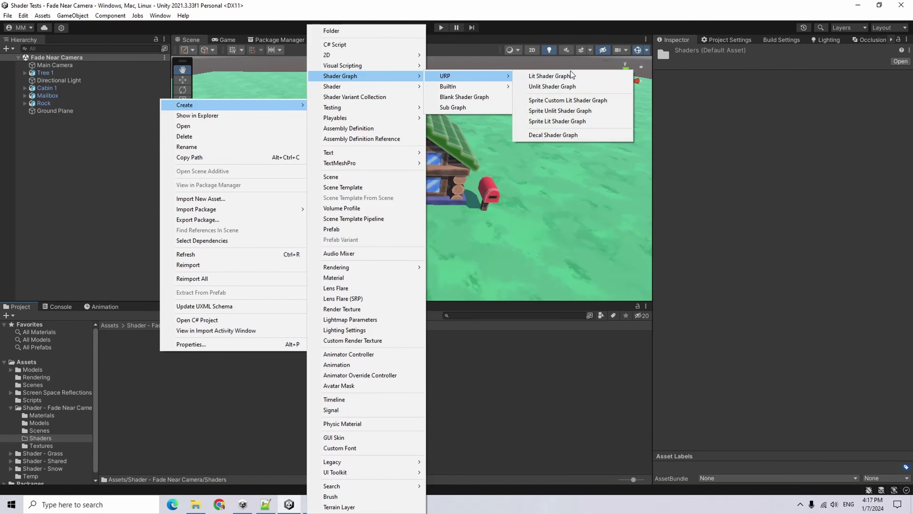
pyautogui.click(574, 77)
pyautogui.press('BackSpace')
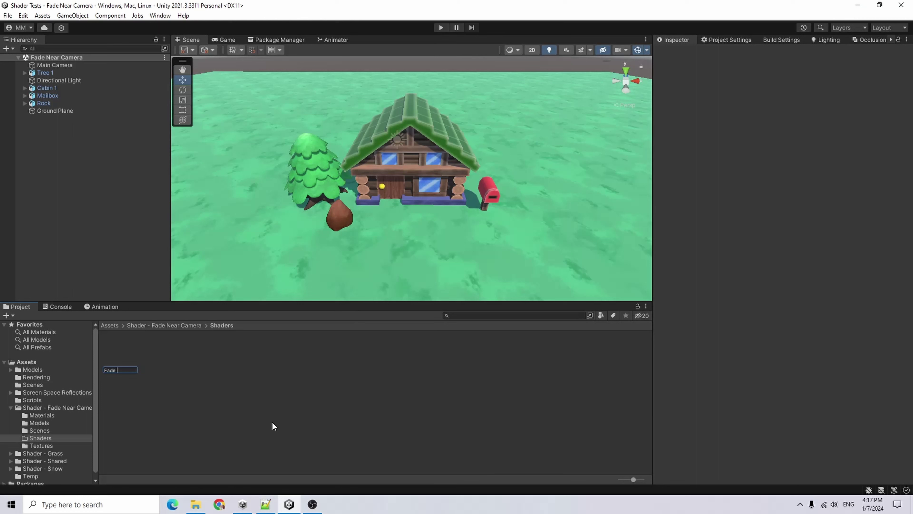
pyautogui.write('Fade Near Camera')
pyautogui.press('Return')
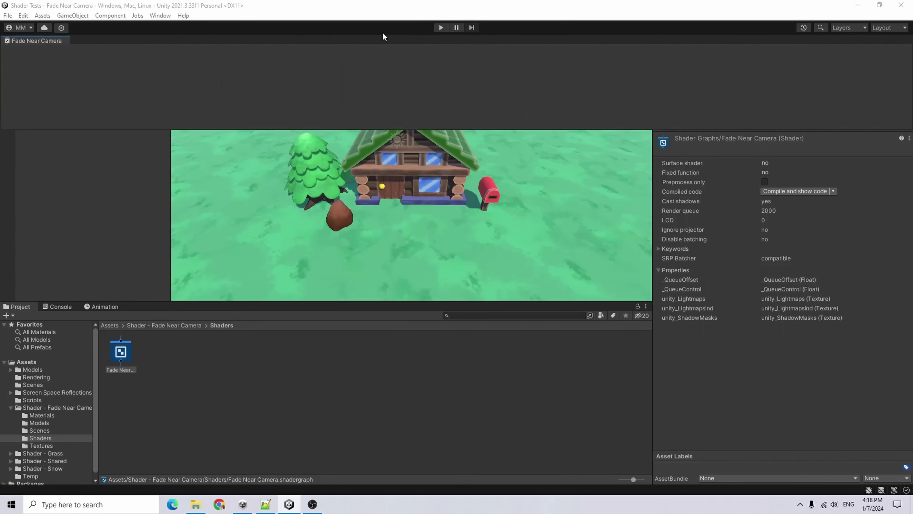
# Open the graph maximized and add a Texture 2D property named MainTex.
pyautogui.hotkey('shift', 'space')
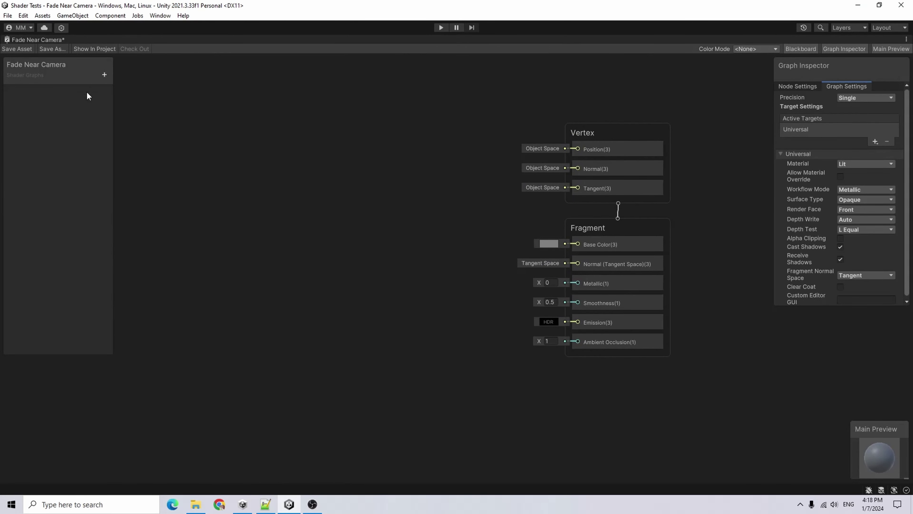
pyautogui.click(104, 74)
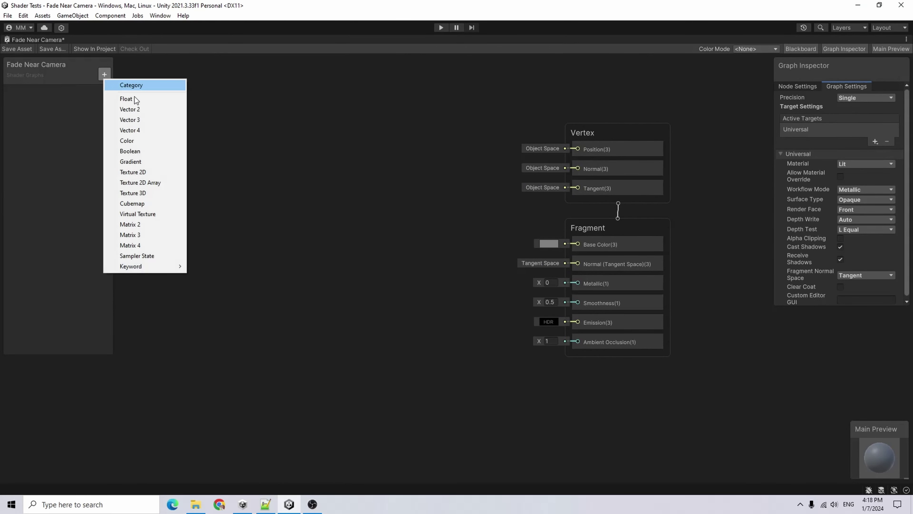
pyautogui.click(162, 173)
pyautogui.write('MainTex')
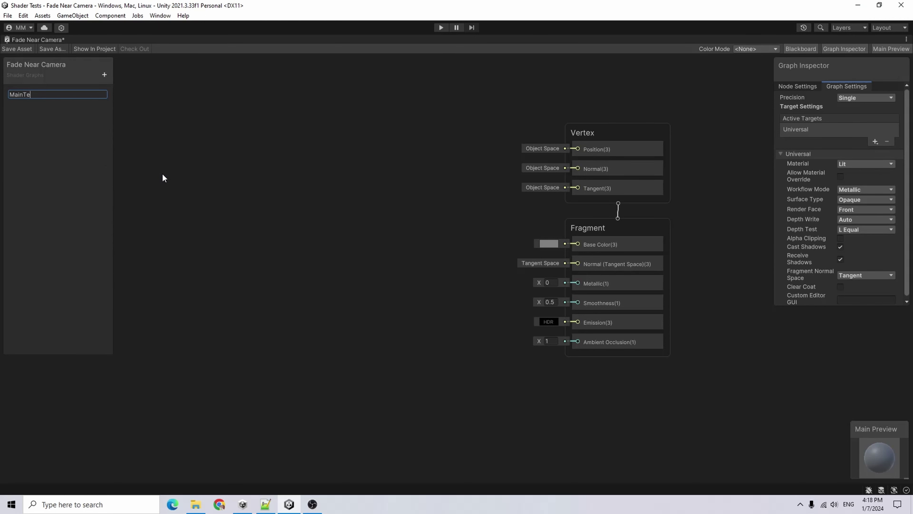
pyautogui.press('Return')
# Add a Color property named Color with a white default colour.
pyautogui.click(104, 74)
pyautogui.click(154, 135)
pyautogui.click(54, 123)
pyautogui.click(31, 106)
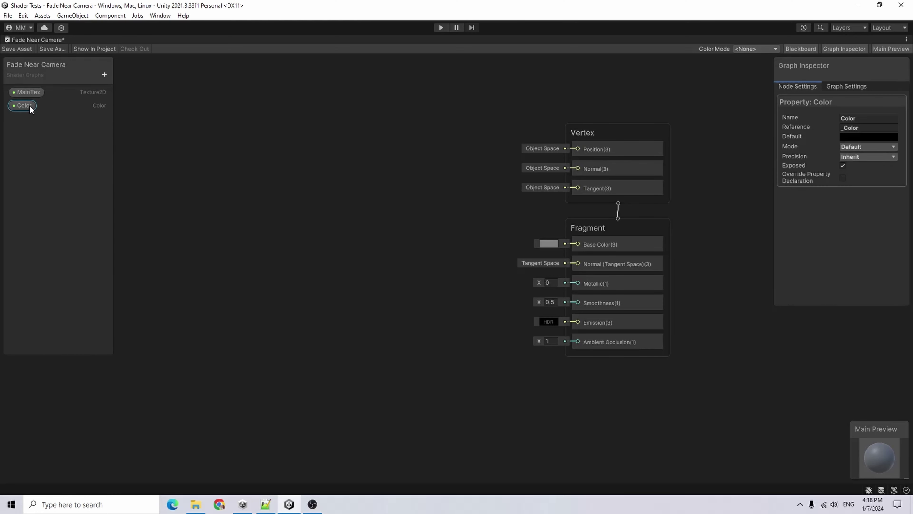
pyautogui.click(864, 138)
pyautogui.moveTo(852, 204); pyautogui.dragTo(827, 186)
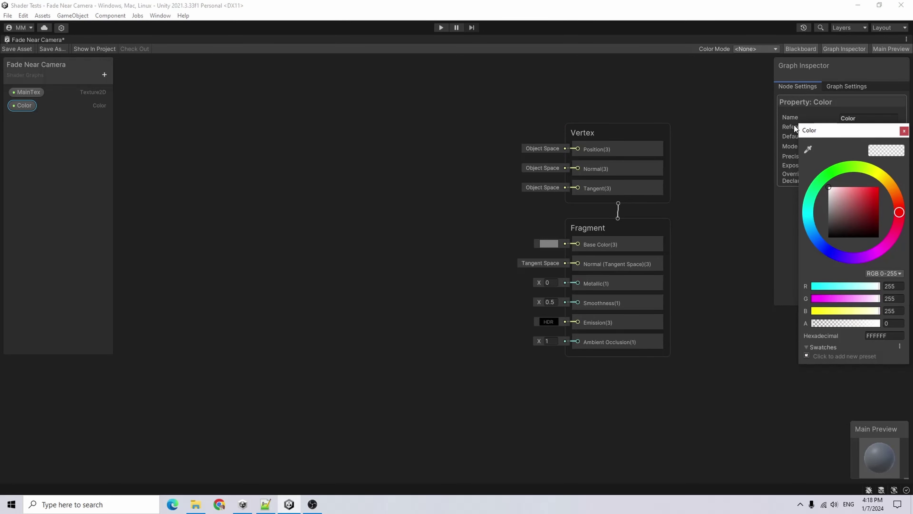
pyautogui.click(904, 131)
# Add a Float property named SeeThroughDistance.
pyautogui.click(104, 75)
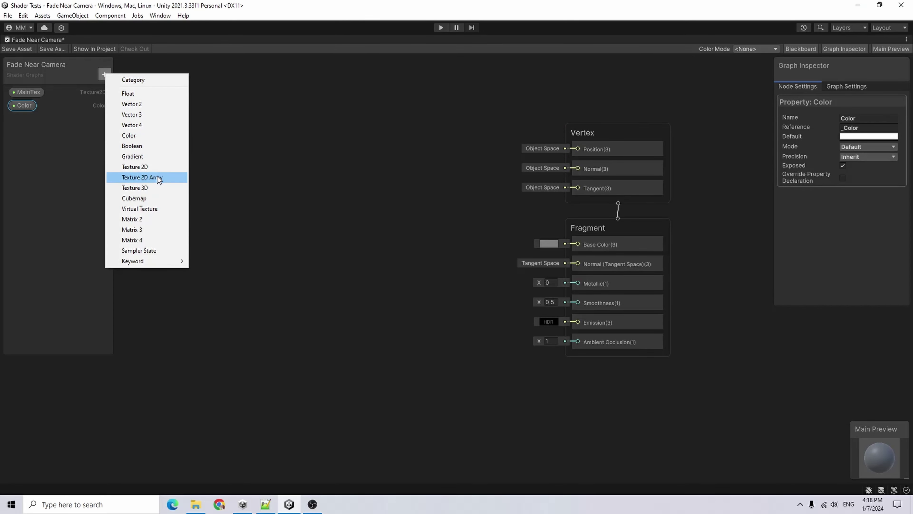
pyautogui.click(156, 94)
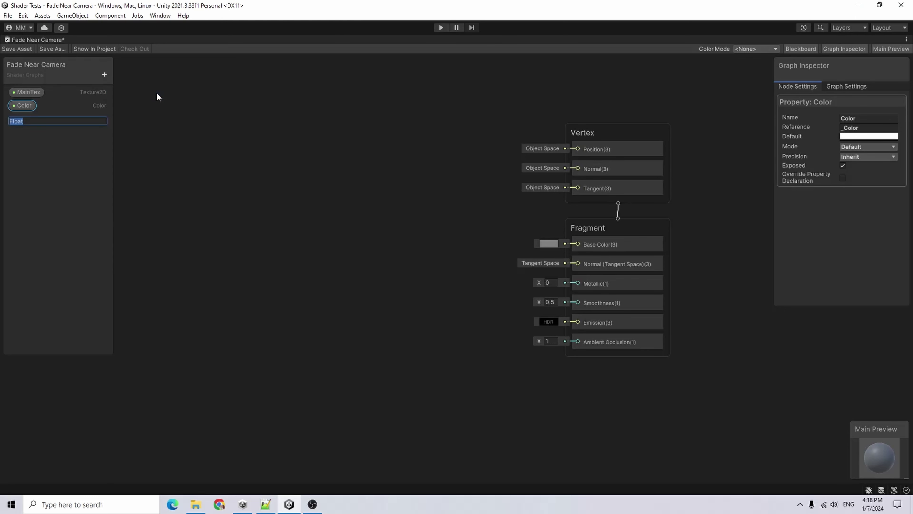
pyautogui.press('BackSpace')
pyautogui.write('SeeThroughDistance')
pyautogui.press('Return')
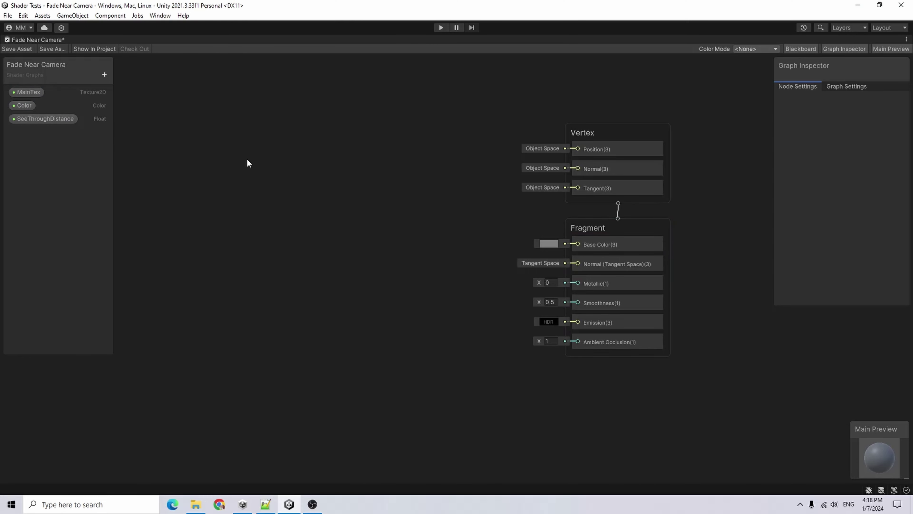
# Place MainTex on the graph feeding a Sample Texture 2D node with collapsed preview.
pyautogui.moveTo(28, 93); pyautogui.dragTo(284, 195)
pyautogui.write('sample')
pyautogui.press('Return')
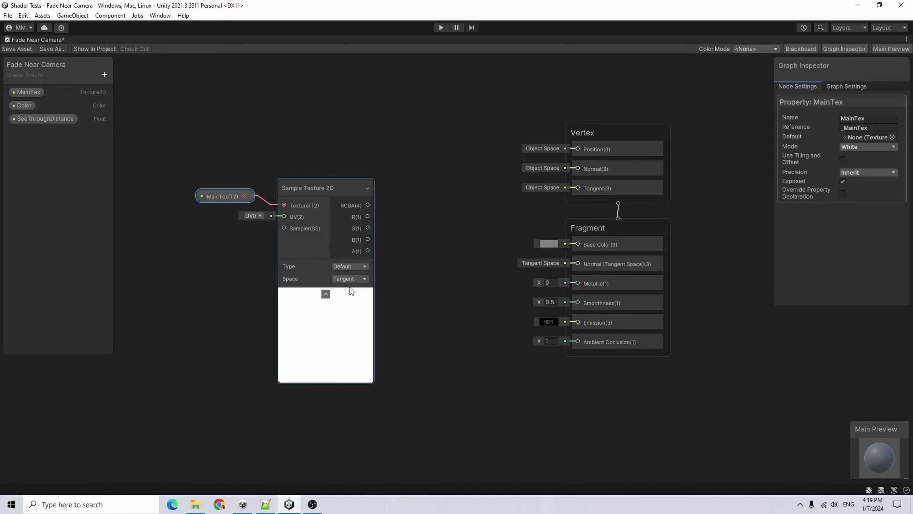
pyautogui.click(326, 295)
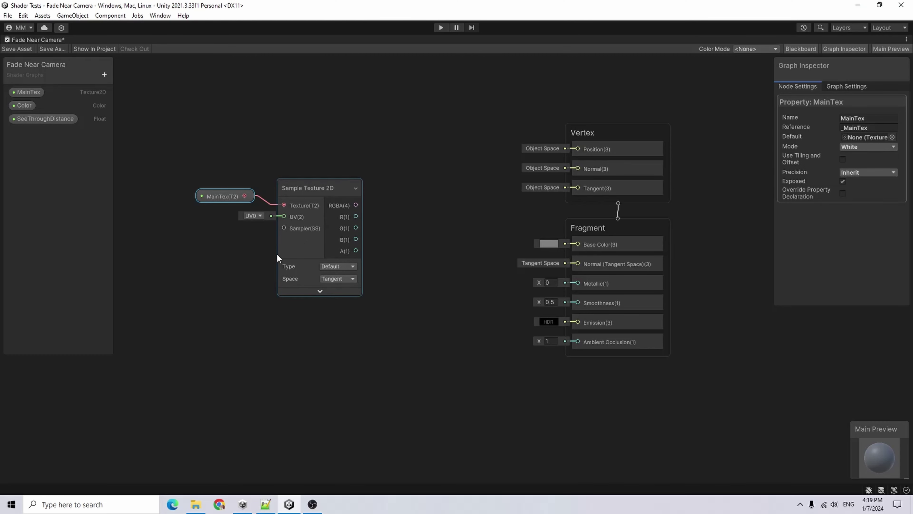
# Place the Color property on the graph and add a Multiply node.
pyautogui.moveTo(23, 105); pyautogui.dragTo(442, 301)
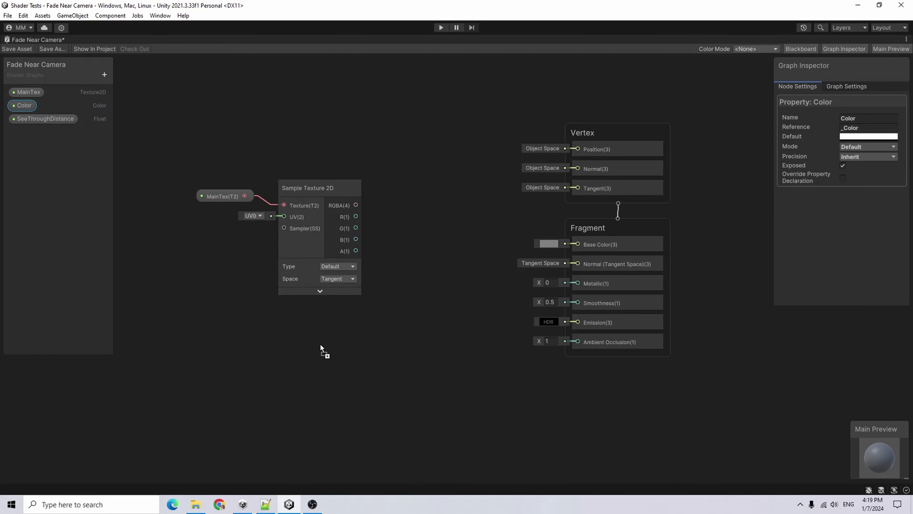
pyautogui.moveTo(320, 338); pyautogui.dragTo(328, 311)
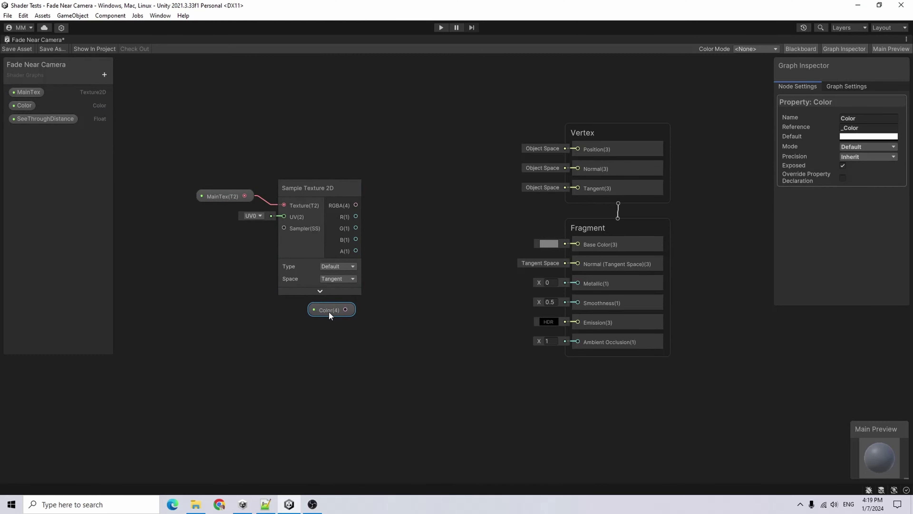
pyautogui.rightClick(401, 213)
pyautogui.click(436, 219)
pyautogui.write('muil')
pyautogui.press('BackSpace')
pyautogui.press('Return')
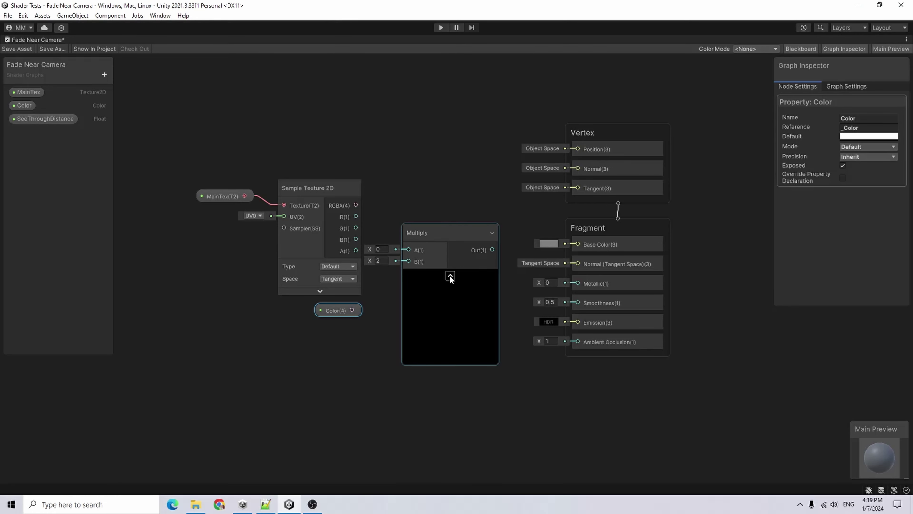
pyautogui.click(449, 276)
# Wire texture RGBA to Multiply A, Color to B, and Multiply Out to Base Color.
pyautogui.moveTo(356, 205); pyautogui.dragTo(408, 250)
pyautogui.moveTo(352, 310); pyautogui.dragTo(411, 261)
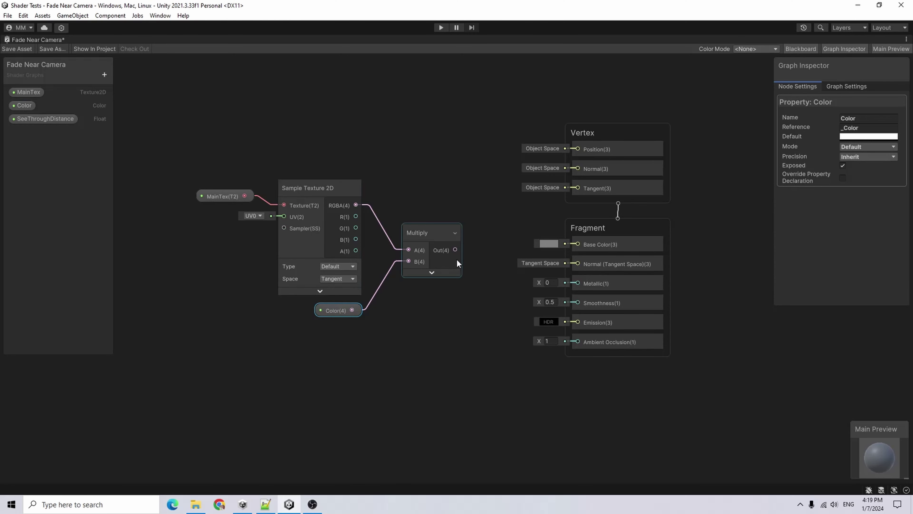
pyautogui.moveTo(455, 249); pyautogui.dragTo(577, 244)
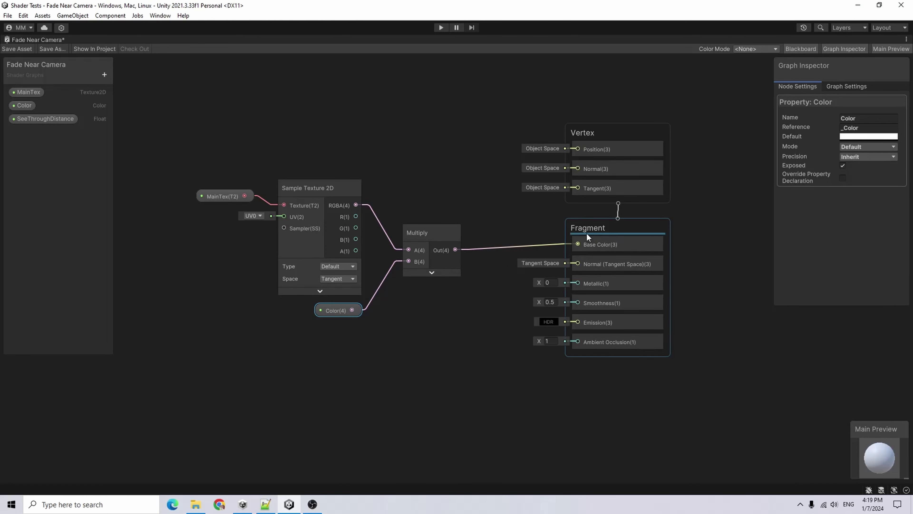
pyautogui.click(351, 328)
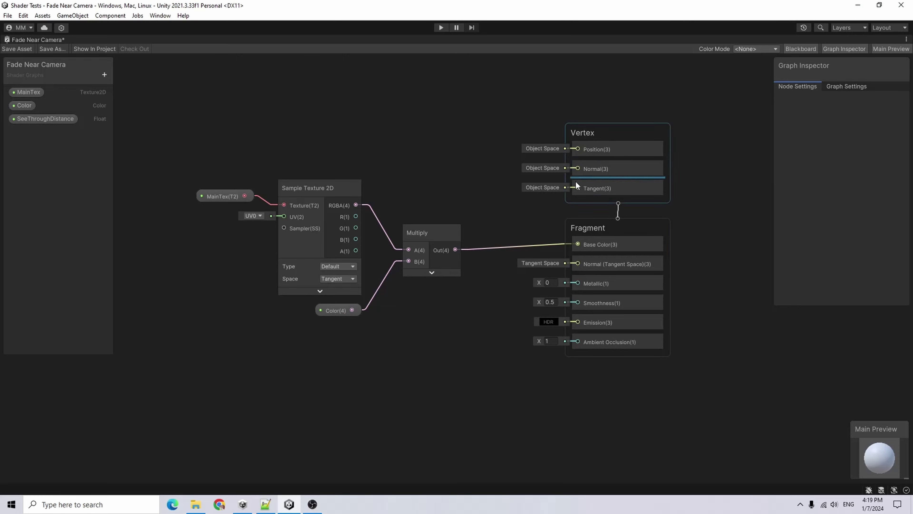
pyautogui.rightClick(312, 380)
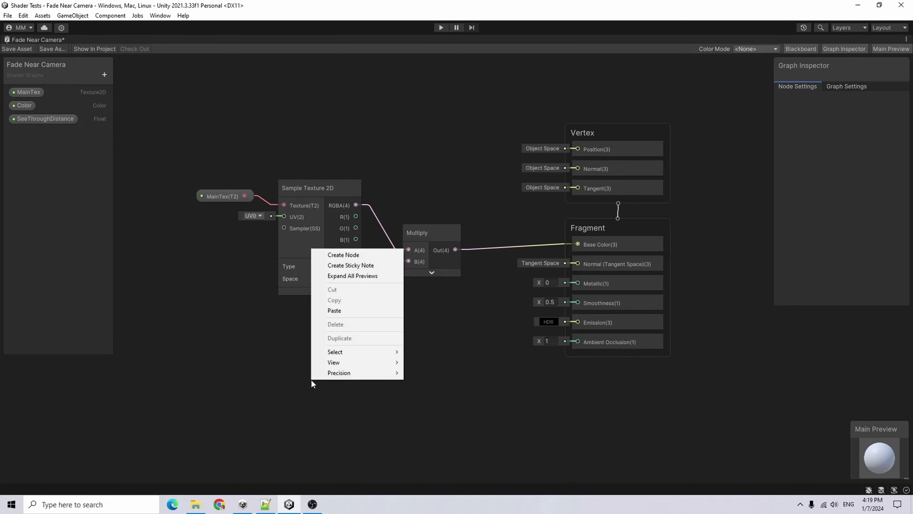
pyautogui.click(493, 348)
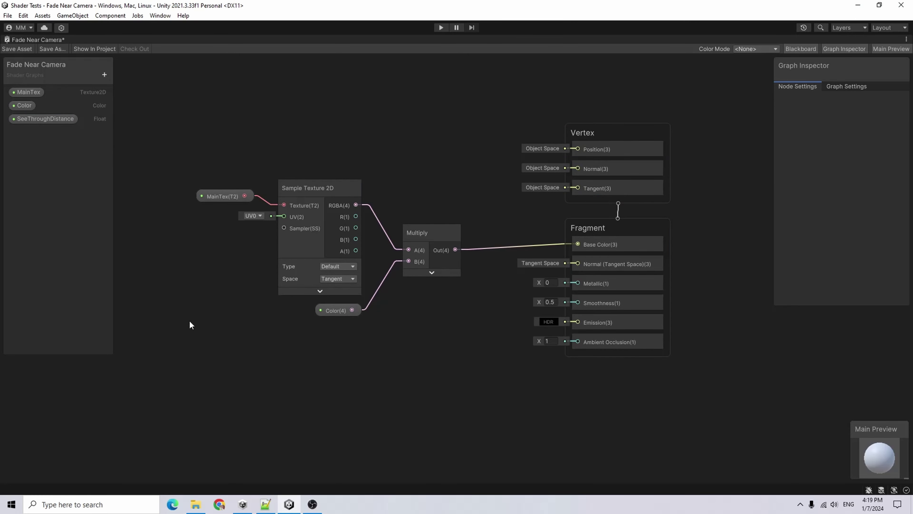
# Move the texture, Color and Multiply nodes up-left to make room.
pyautogui.moveTo(427, 343)
pyautogui.mouseDown(button='middle')
pyautogui.moveTo(404, 305)
pyautogui.moveTo(418, 338)
pyautogui.mouseUp(button='middle')
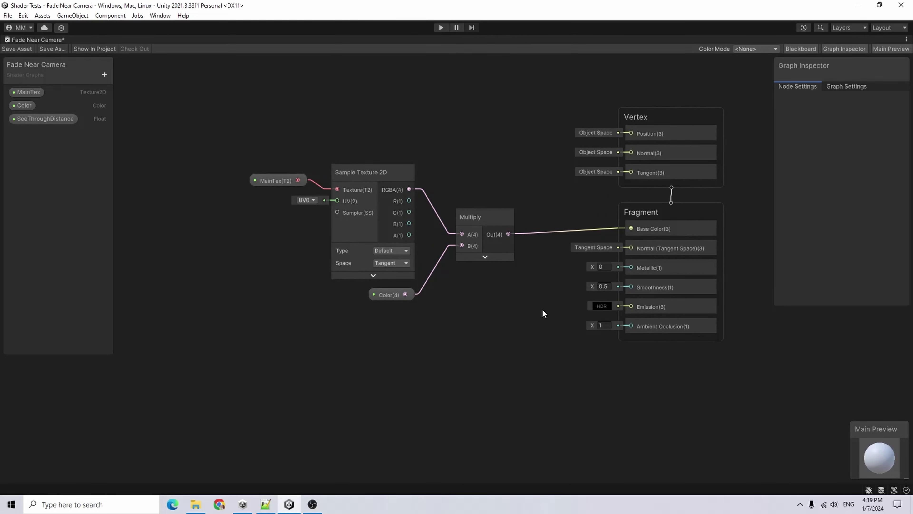
pyautogui.moveTo(543, 314); pyautogui.dragTo(184, 126)
pyautogui.moveTo(387, 176); pyautogui.dragTo(363, 155)
pyautogui.rightClick(292, 309)
pyautogui.click(274, 283)
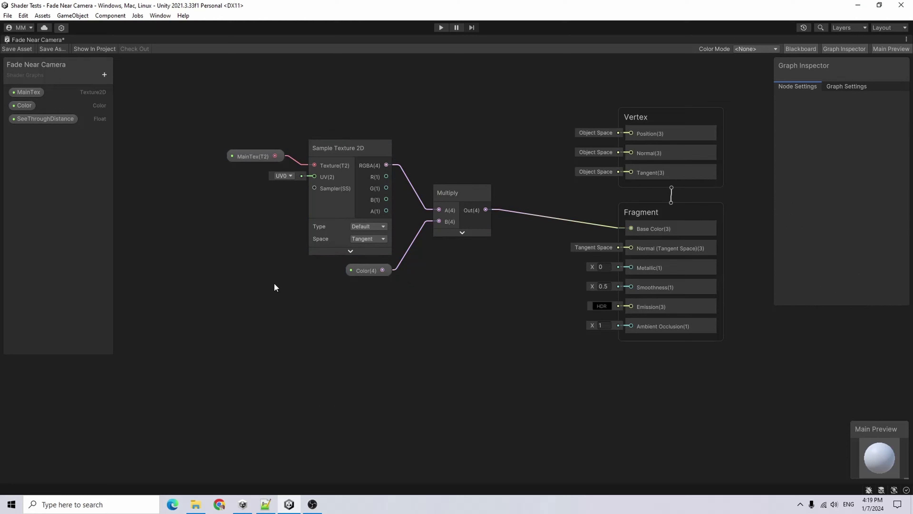
# Add a Camera node below Color and a Position node below Camera.
pyautogui.rightClick(295, 315)
pyautogui.click(308, 315)
pyautogui.write('camera')
pyautogui.press('Return')
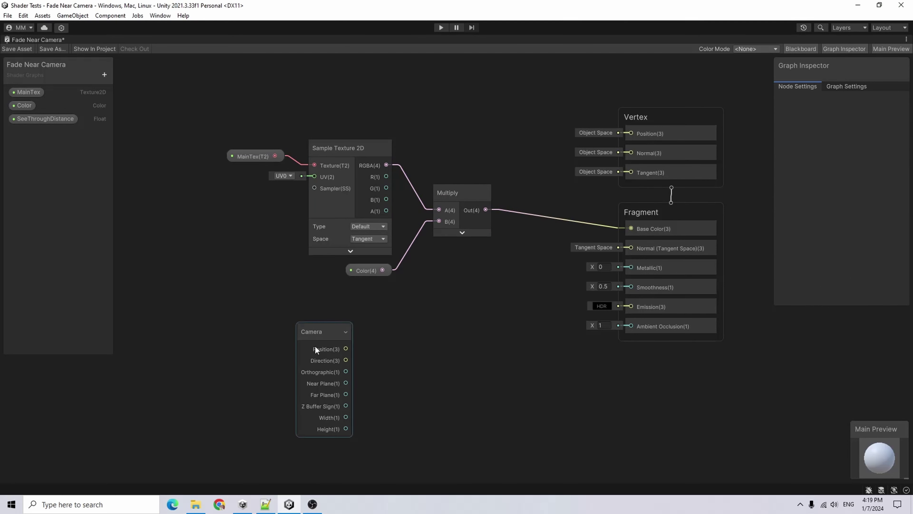
pyautogui.moveTo(316, 332); pyautogui.dragTo(357, 289)
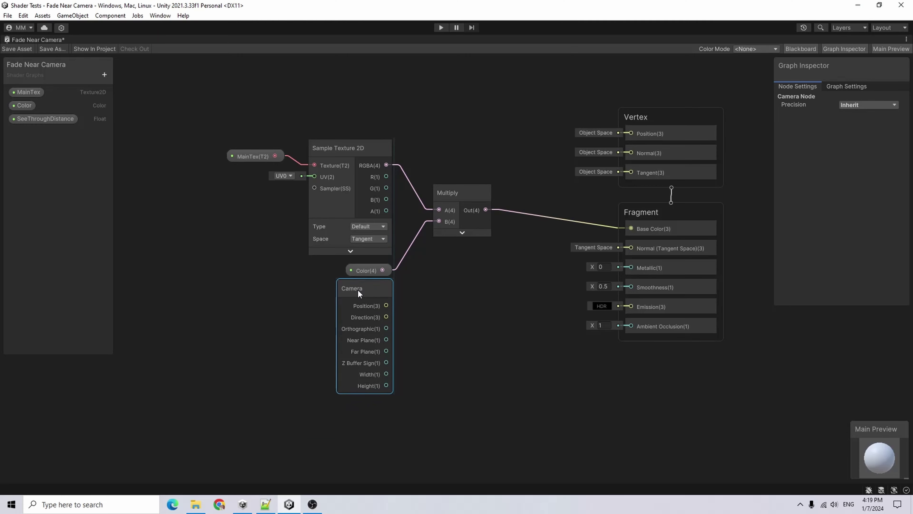
pyautogui.rightClick(431, 348)
pyautogui.click(497, 198)
pyautogui.write('pos')
pyautogui.press('Return')
pyautogui.moveTo(467, 366); pyautogui.dragTo(333, 403)
# Add a Distance node taking Camera Position as A and world Position as B.
pyautogui.rightClick(470, 320)
pyautogui.click(513, 326)
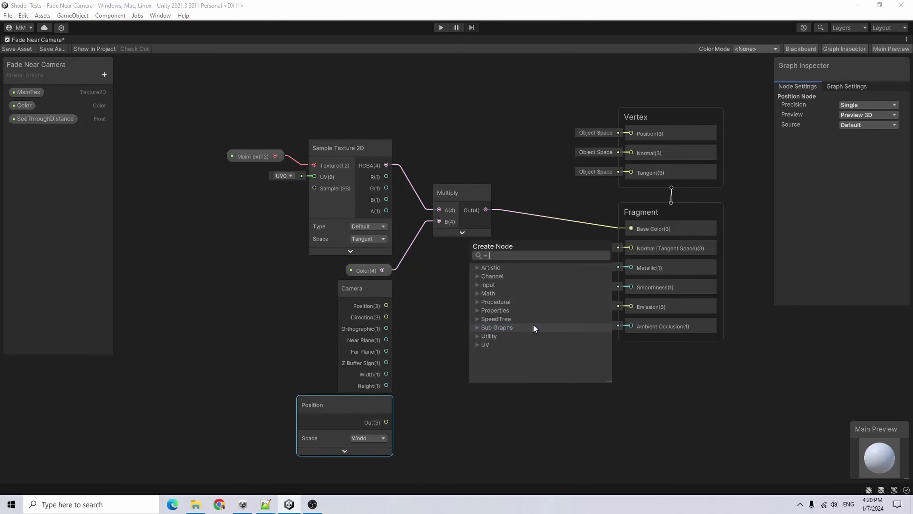
pyautogui.write('dist')
pyautogui.press('Return')
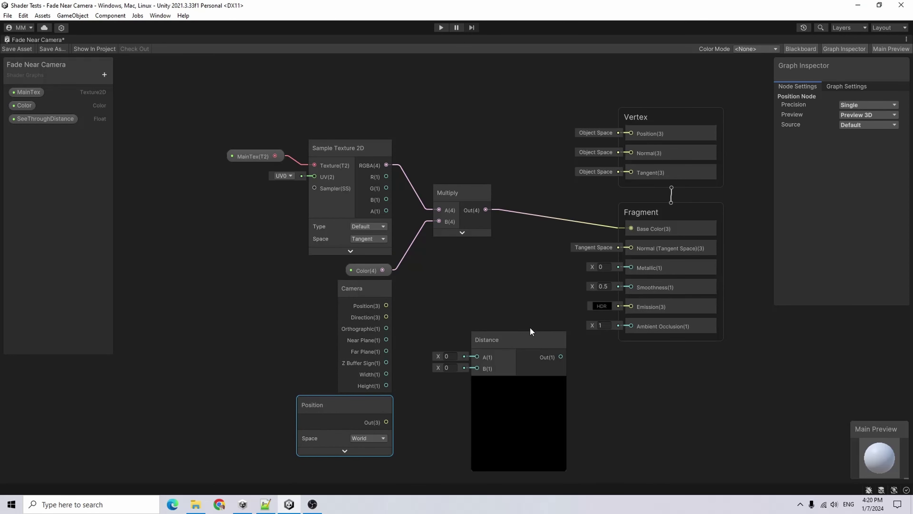
pyautogui.click(519, 383)
pyautogui.moveTo(505, 344); pyautogui.dragTo(468, 347)
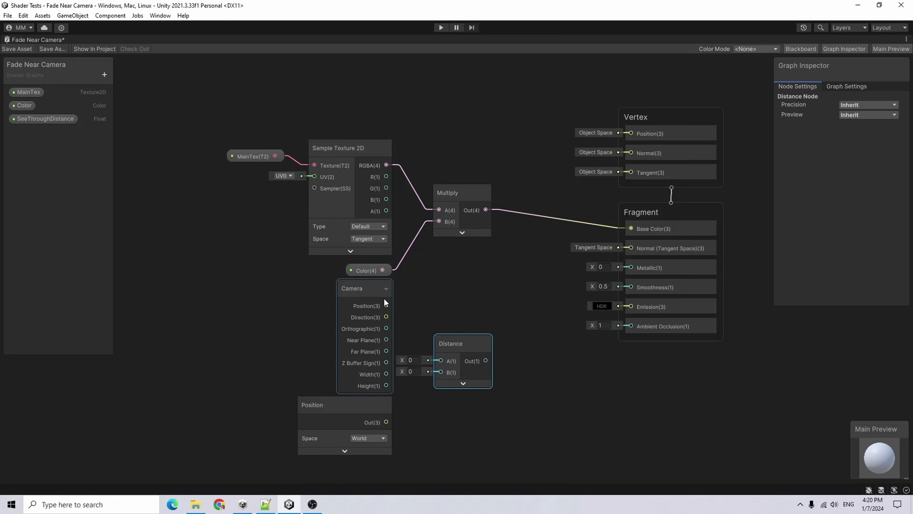
pyautogui.moveTo(386, 305); pyautogui.dragTo(386, 421)
pyautogui.moveTo(473, 453); pyautogui.dragTo(296, 306)
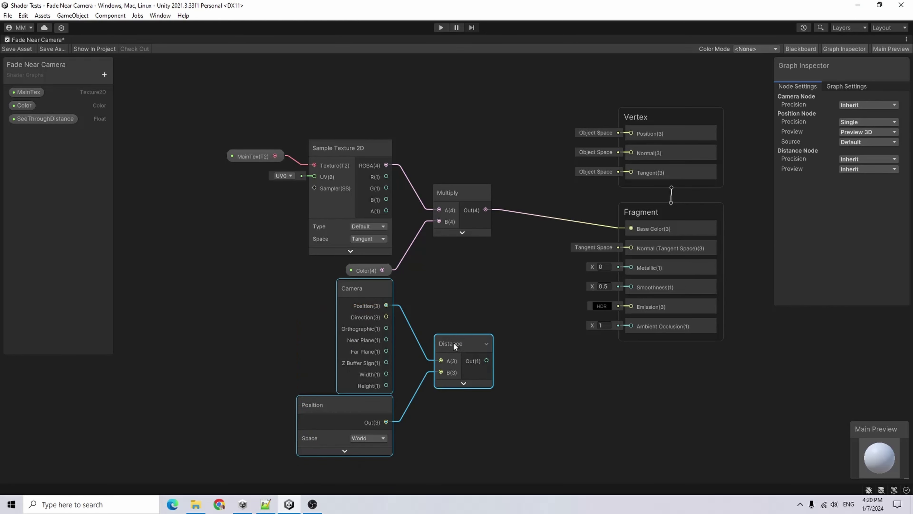
pyautogui.moveTo(453, 343); pyautogui.dragTo(297, 323)
pyautogui.click(441, 387)
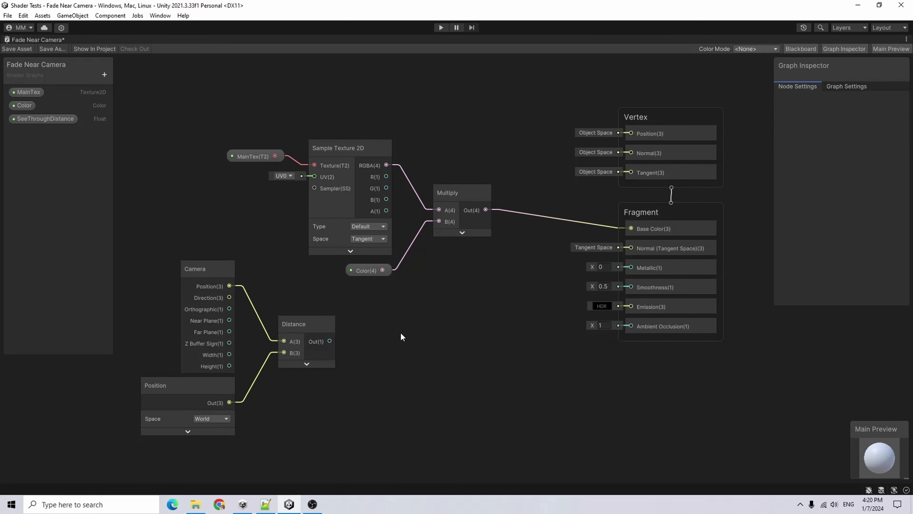
# Add a Subtract node with Distance Out in A and SeeThroughDistance in B.
pyautogui.rightClick(351, 351)
pyautogui.click(391, 358)
pyautogui.write('sub')
pyautogui.press('Return')
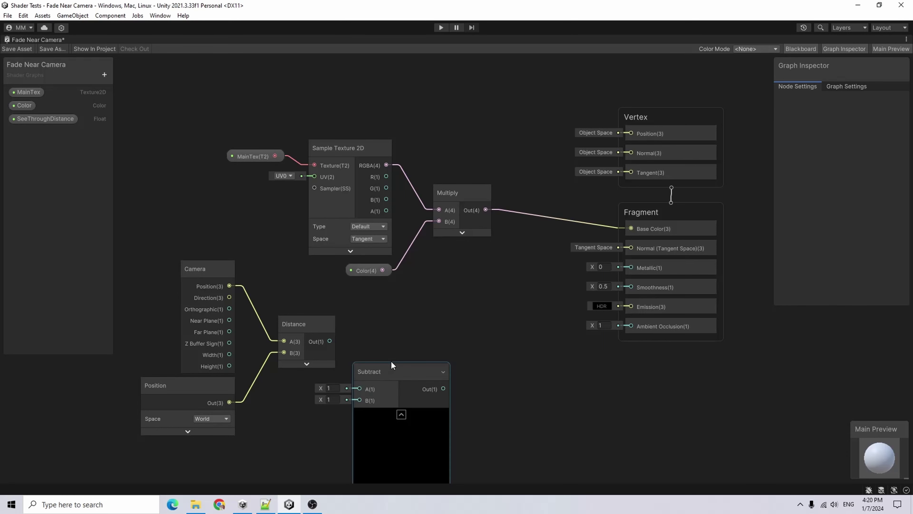
pyautogui.click(401, 414)
pyautogui.moveTo(330, 341); pyautogui.dragTo(402, 374)
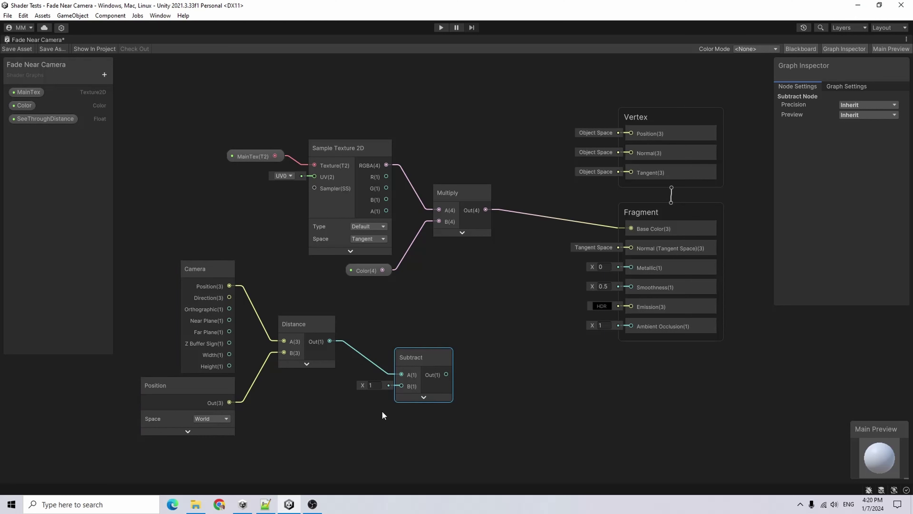
pyautogui.moveTo(40, 119); pyautogui.dragTo(284, 408)
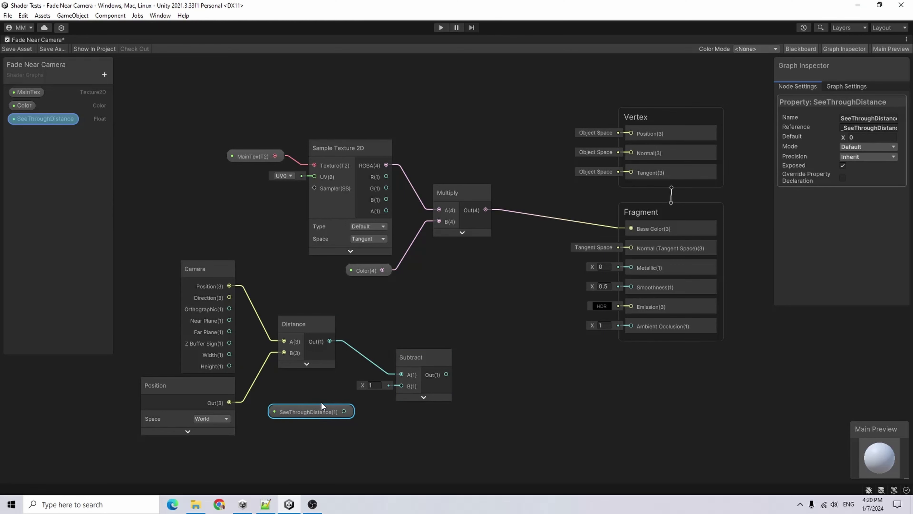
pyautogui.moveTo(344, 411); pyautogui.dragTo(391, 341)
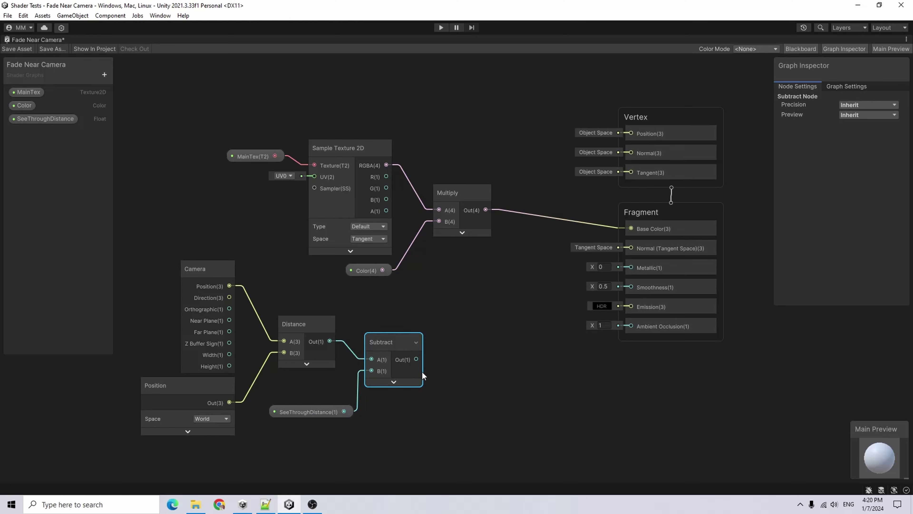
# Create a Dither node wired from the Subtract output, with its preview collapsed.
pyautogui.moveTo(416, 359); pyautogui.dragTo(475, 370)
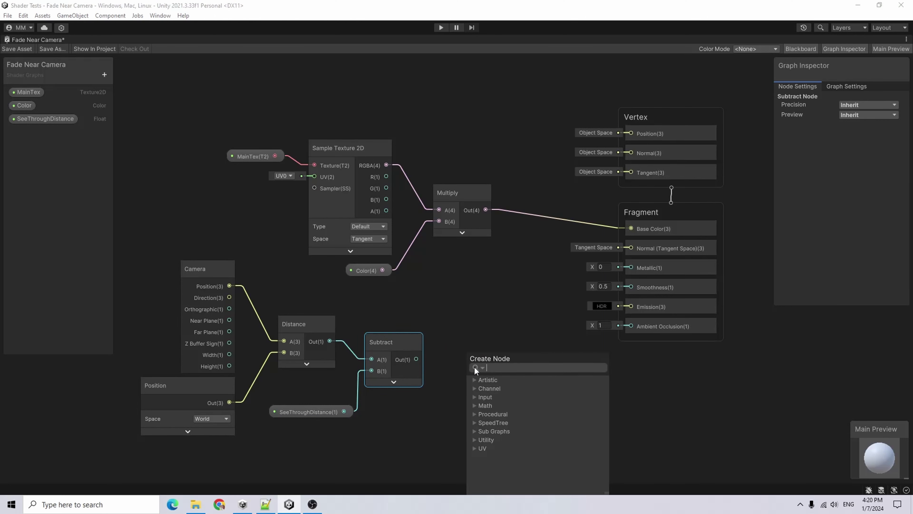
pyautogui.write('dither')
pyautogui.press('Return')
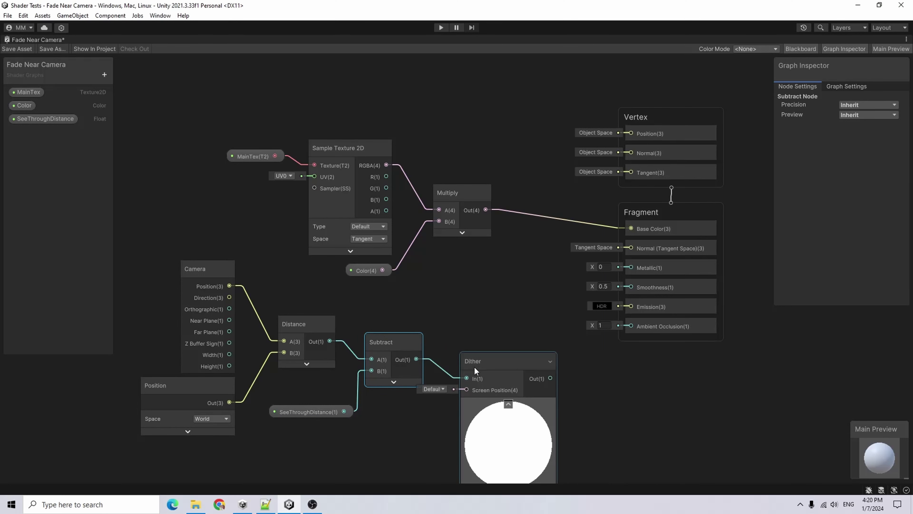
pyautogui.click(510, 407)
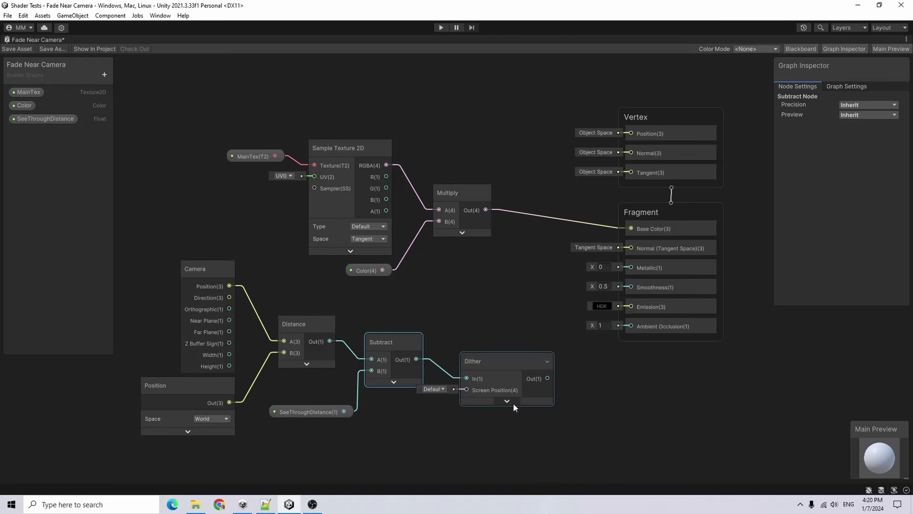
pyautogui.moveTo(491, 363); pyautogui.dragTo(470, 365)
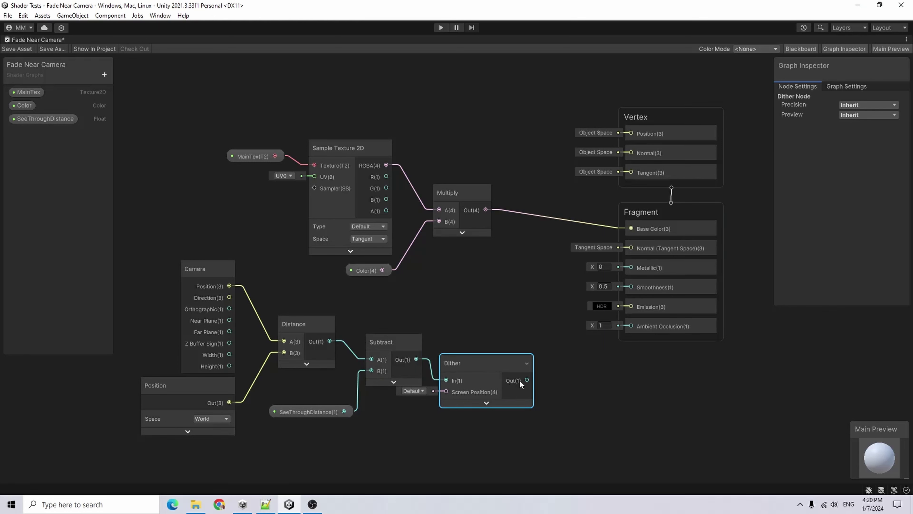
# Add a second Multiply node beside Dither, with Dither Out in its B input.
pyautogui.rightClick(475, 271)
pyautogui.click(507, 277)
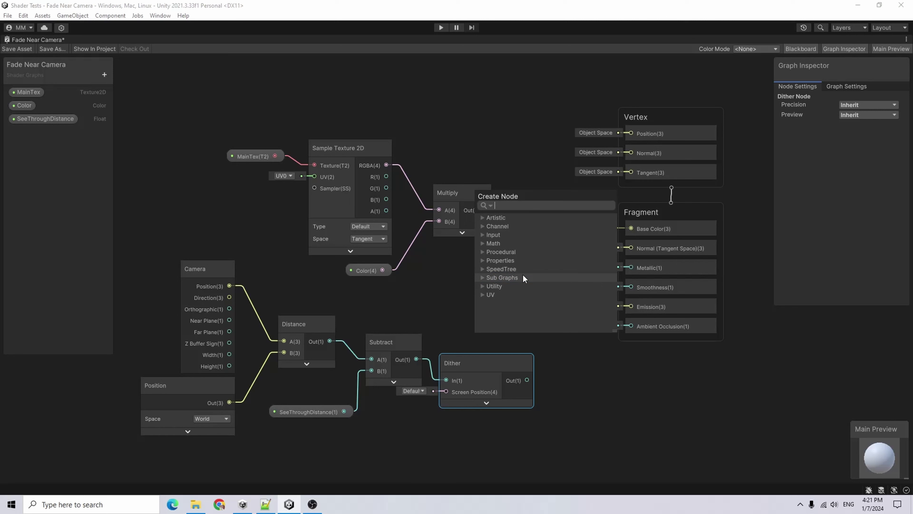
pyautogui.write('mul')
pyautogui.press('Return')
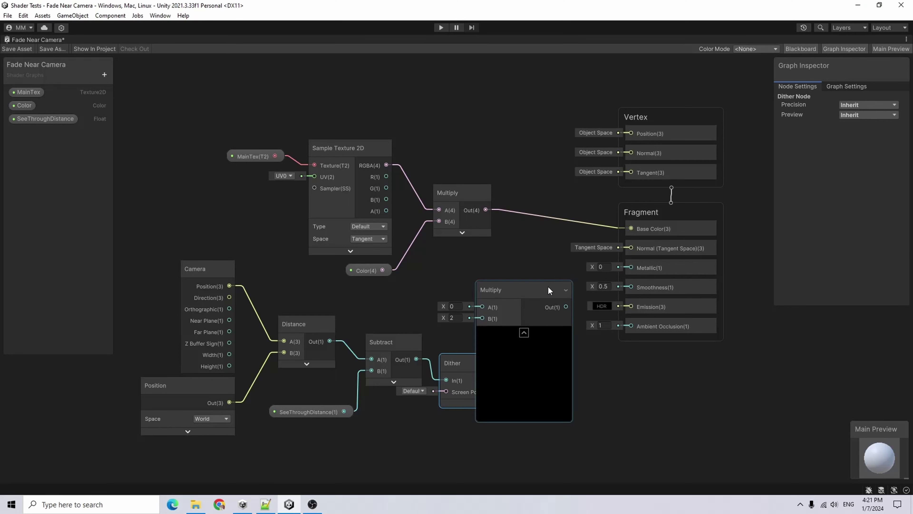
pyautogui.click(523, 332)
pyautogui.moveTo(510, 291); pyautogui.dragTo(623, 375)
pyautogui.moveTo(527, 381); pyautogui.dragTo(577, 353)
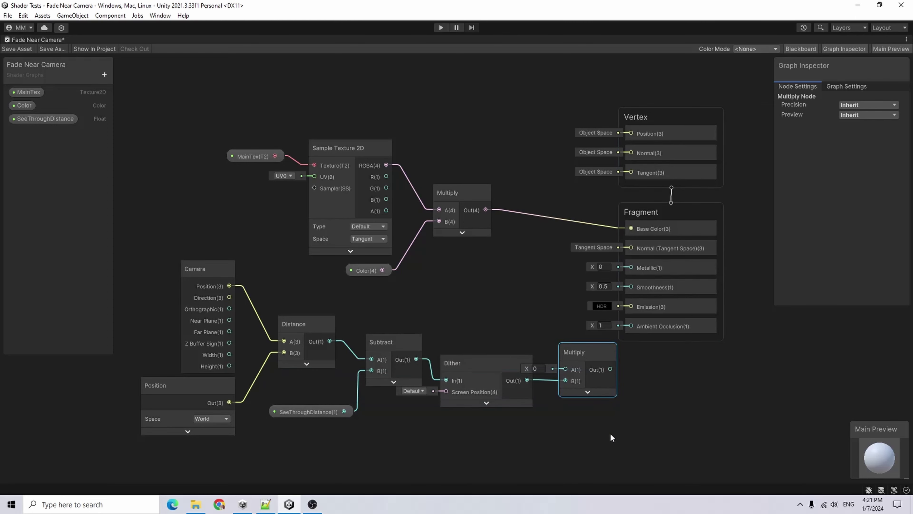
# Reposition the Multiply node and the fade node group to tidy the graph.
pyautogui.moveTo(599, 426); pyautogui.dragTo(170, 304)
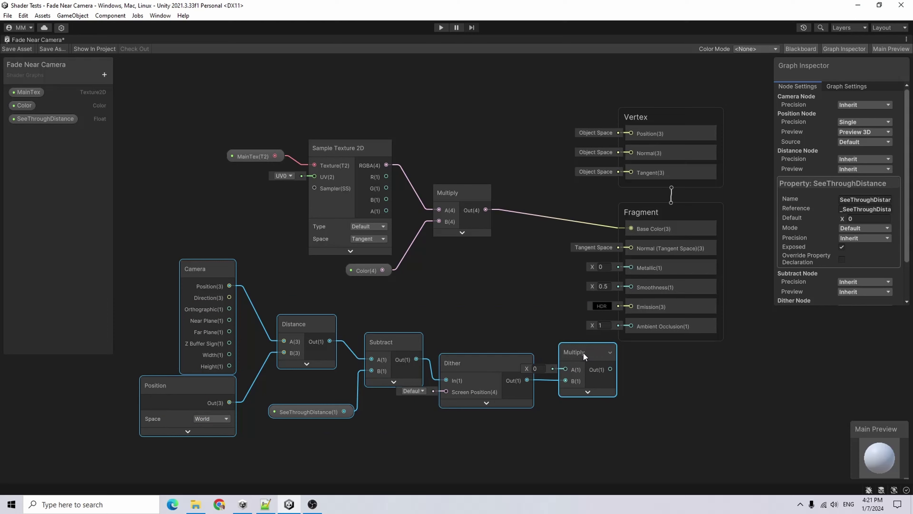
pyautogui.moveTo(580, 352); pyautogui.dragTo(494, 309)
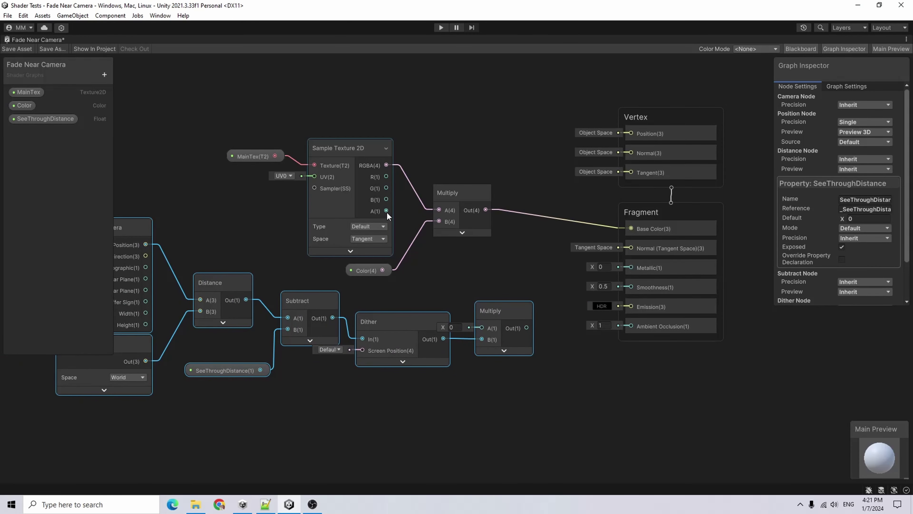
pyautogui.moveTo(386, 211); pyautogui.dragTo(487, 327)
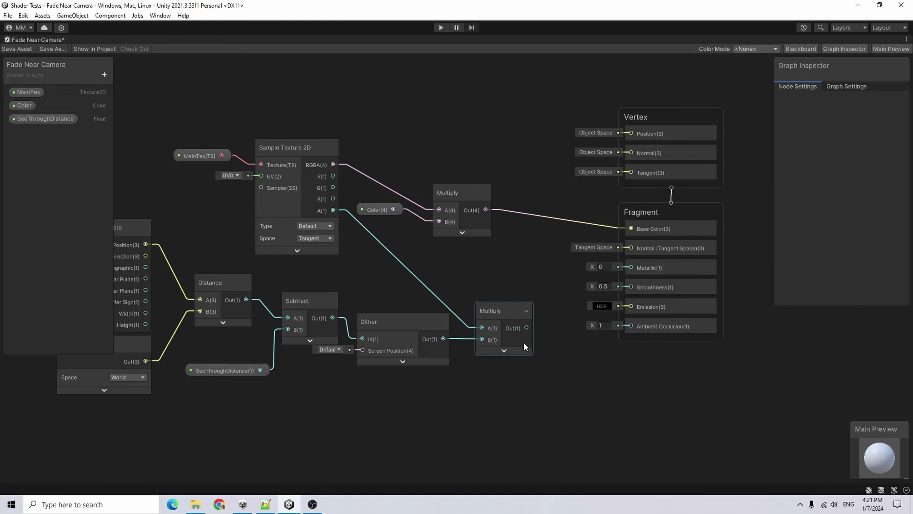
# Enable Alpha Clipping in Graph Settings and wire the fade Multiply result into Alpha.
pyautogui.moveTo(530, 325)
pyautogui.mouseDown()
pyautogui.moveTo(544, 330)
pyautogui.moveTo(519, 323)
pyautogui.mouseUp()
pyautogui.rightClick(463, 407)
pyautogui.click(577, 357)
pyautogui.moveTo(668, 229); pyautogui.dragTo(646, 277)
pyautogui.click(844, 90)
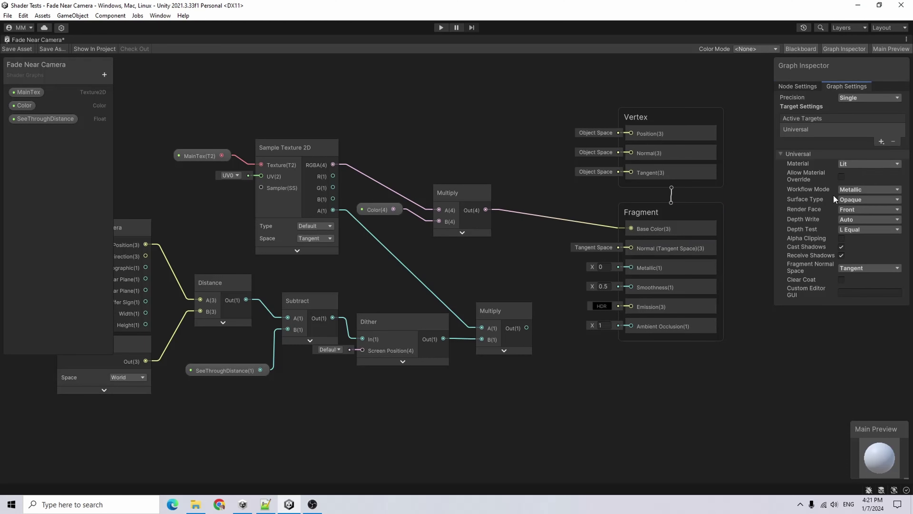
pyautogui.click(841, 238)
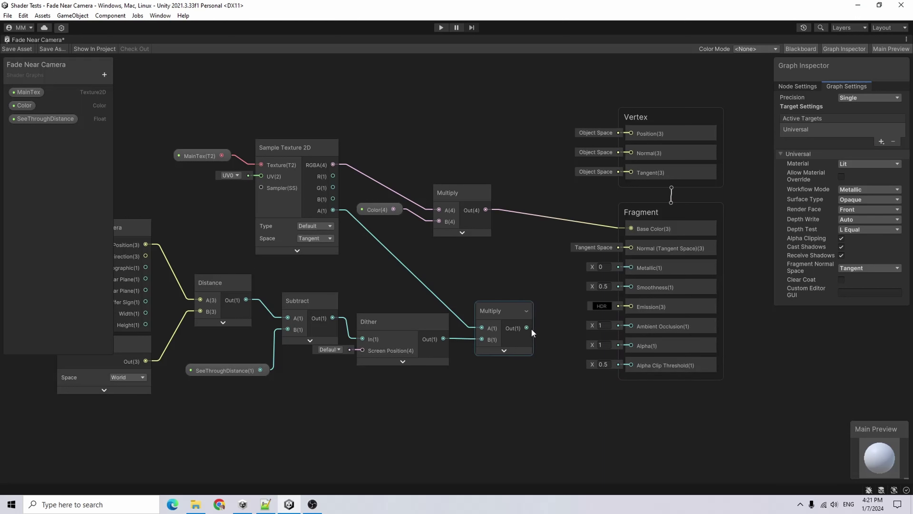
pyautogui.moveTo(526, 328); pyautogui.dragTo(631, 345)
# Give SeeThroughDistance default 2.5 as a 0–5 slider, then save the graph.
pyautogui.click(50, 118)
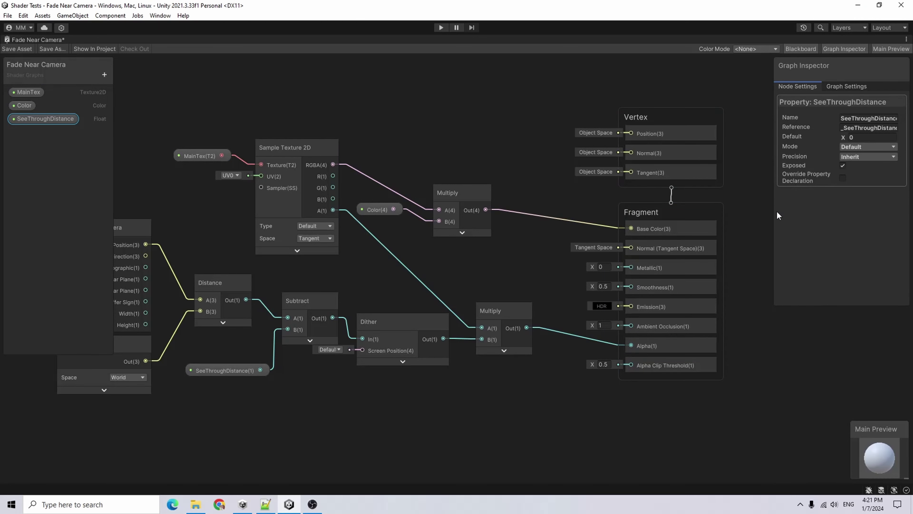
pyautogui.click(869, 135)
pyautogui.click(863, 146)
pyautogui.click(880, 169)
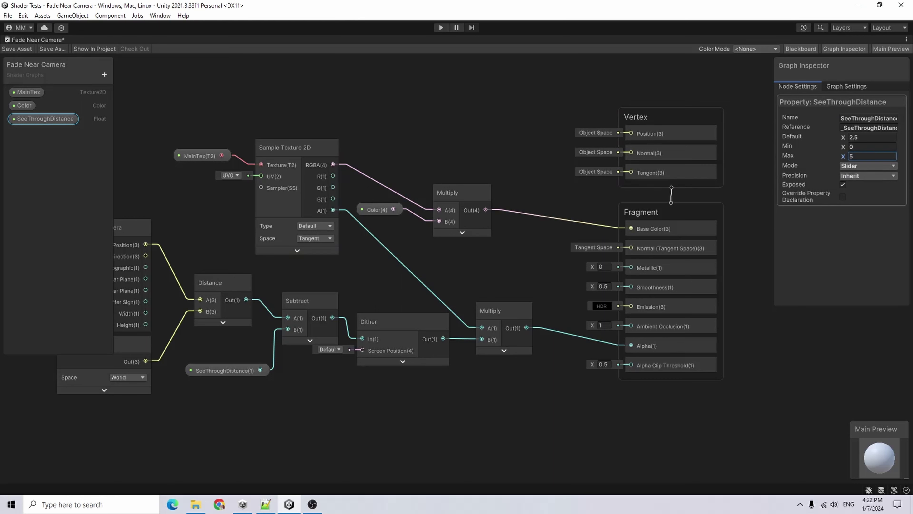
pyautogui.click(22, 49)
# Restore the normal editor layout and return to the 3D Scene view.
pyautogui.doubleClick(47, 40)
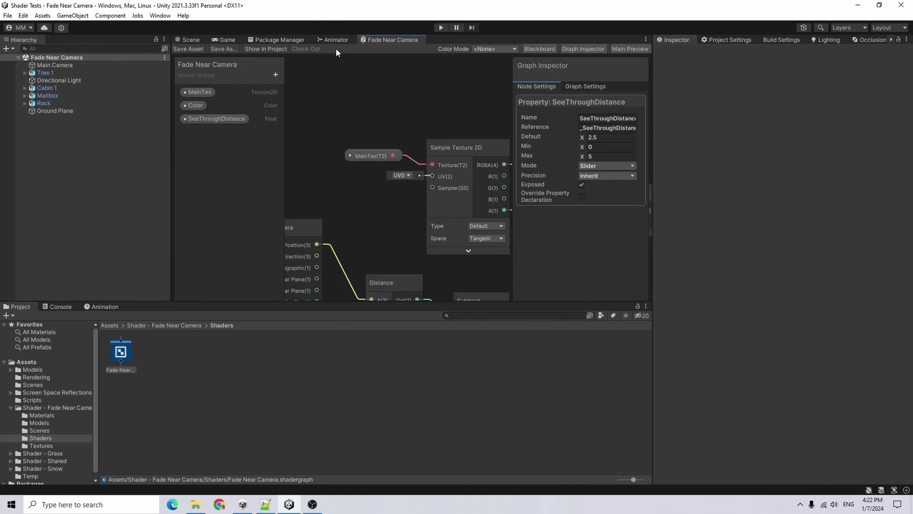
pyautogui.click(187, 40)
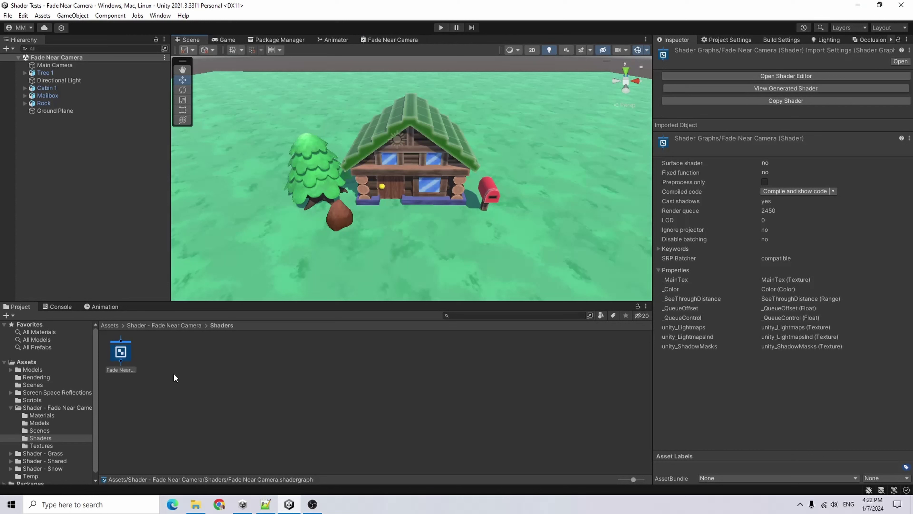
pyautogui.click(163, 360)
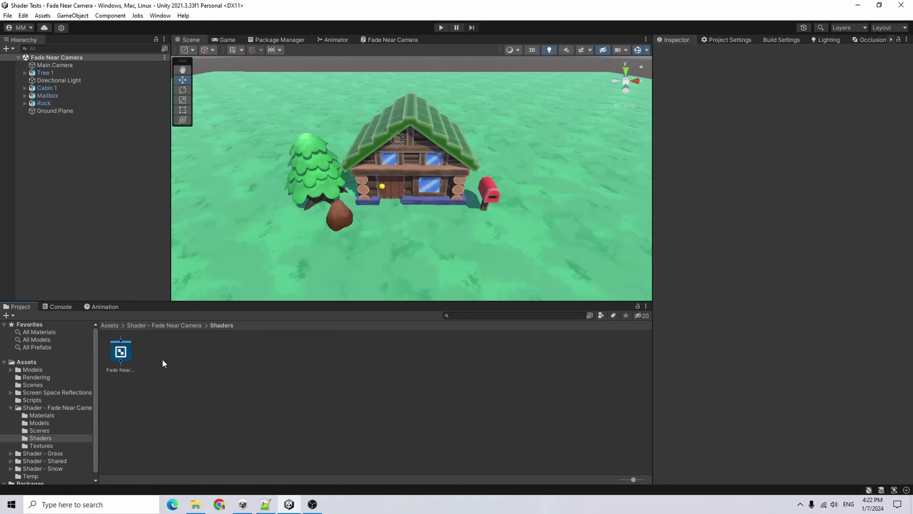
# Create a material from the Fade Near Camera shader named Tree Mat.
pyautogui.click(124, 346)
pyautogui.rightClick(124, 347)
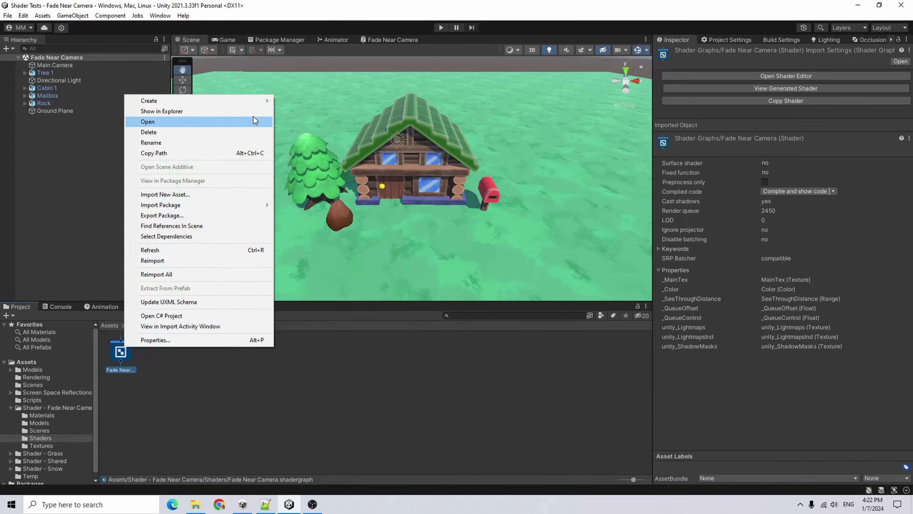
pyautogui.moveTo(242, 106)
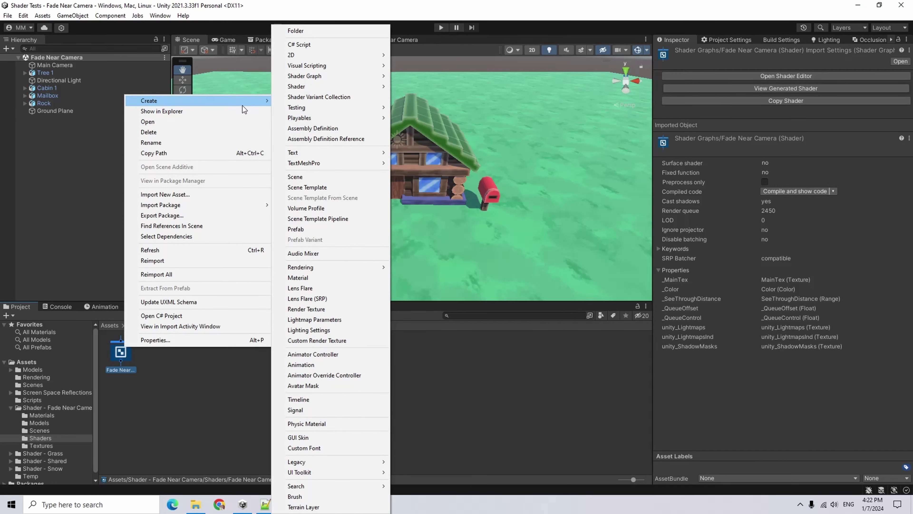
pyautogui.click(336, 279)
pyautogui.press('BackSpace')
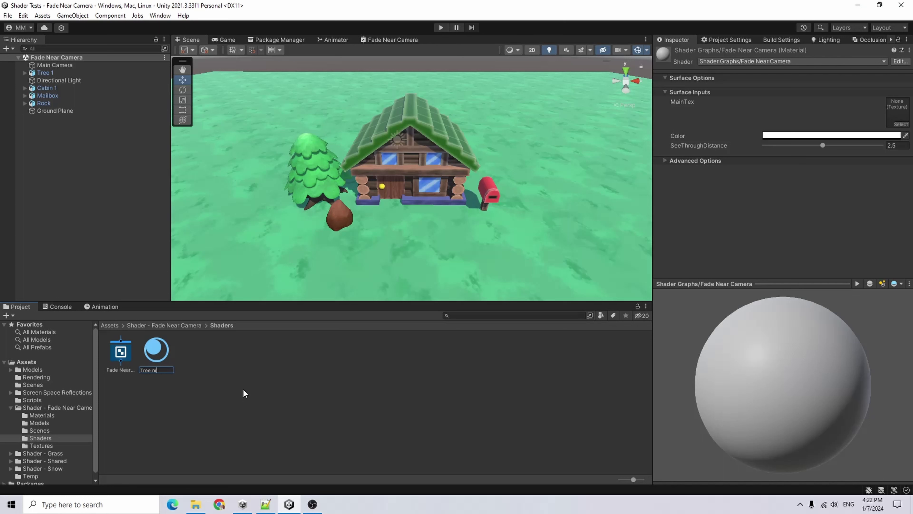
pyautogui.press('Return')
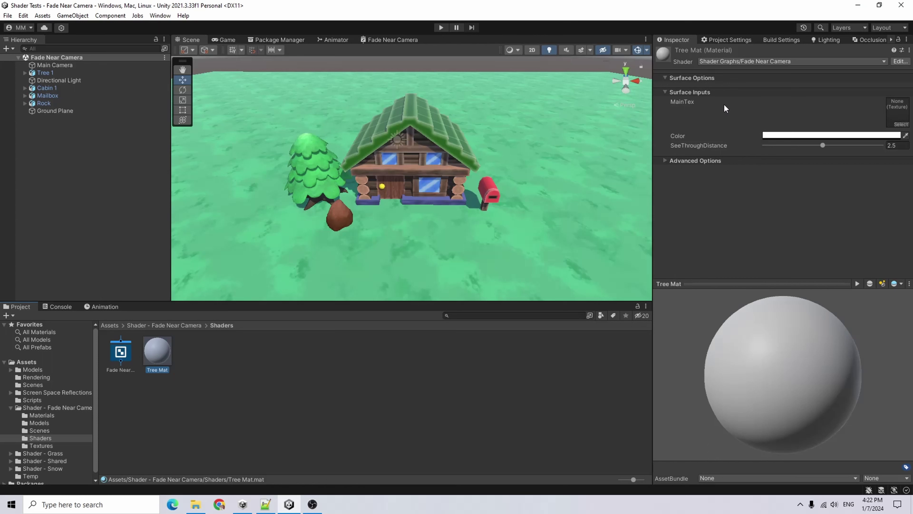
# Assign the green tree-top texture as Tree Mat's MainTex and check its preview.
pyautogui.click(905, 125)
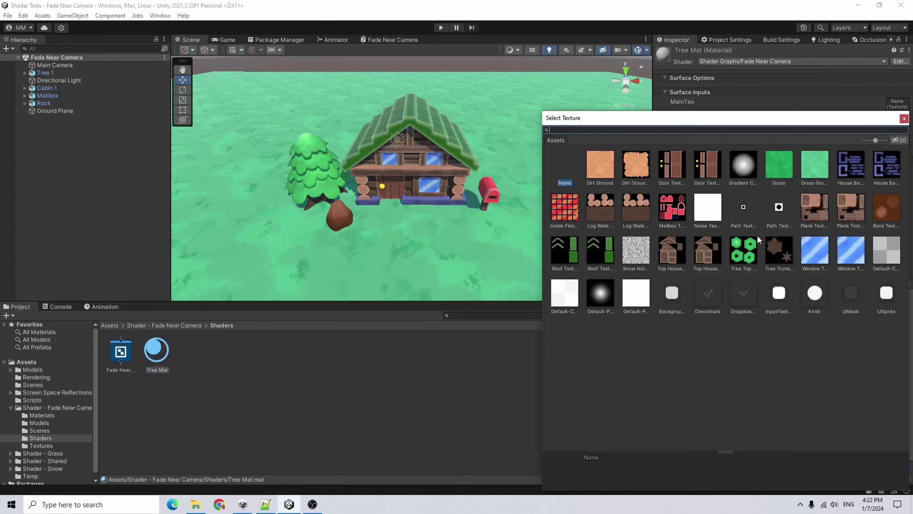
pyautogui.doubleClick(752, 255)
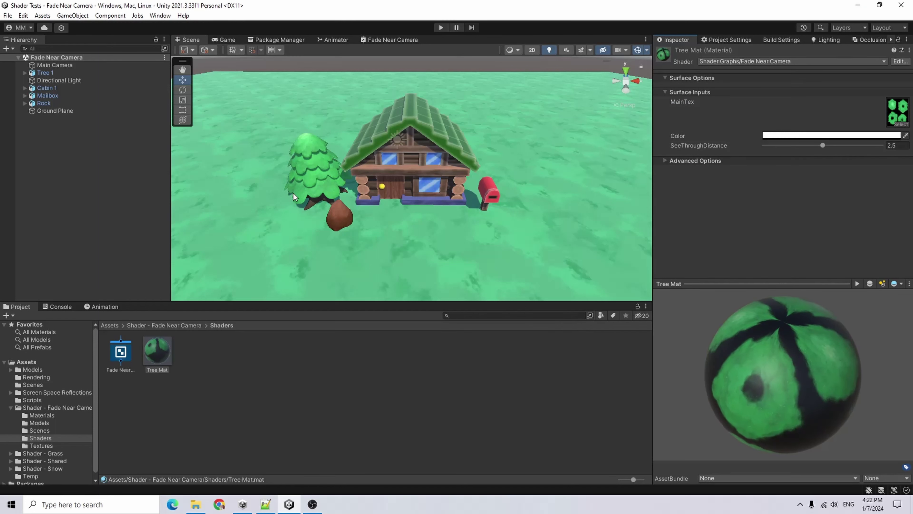
pyautogui.moveTo(797, 377); pyautogui.dragTo(829, 369)
# Drag Tree Mat onto the tree in the Scene view and orbit around it.
pyautogui.click(121, 407)
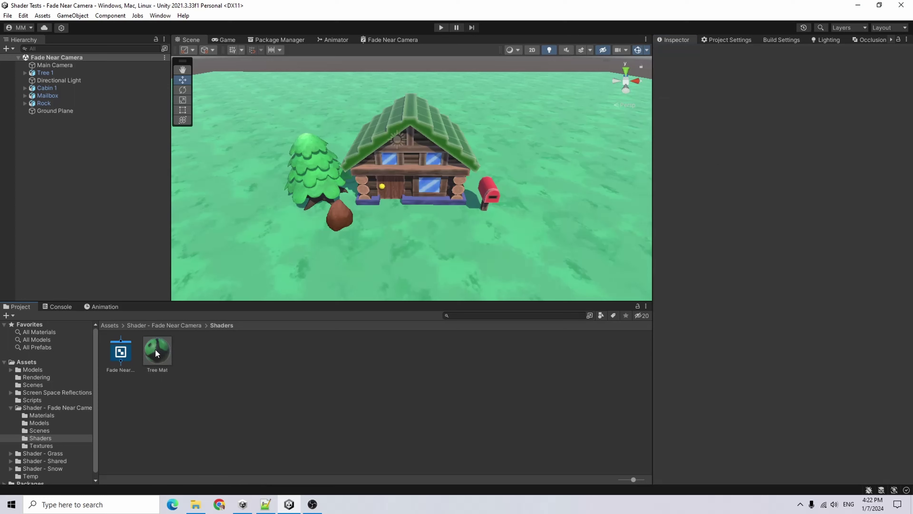
pyautogui.moveTo(157, 350); pyautogui.dragTo(321, 165)
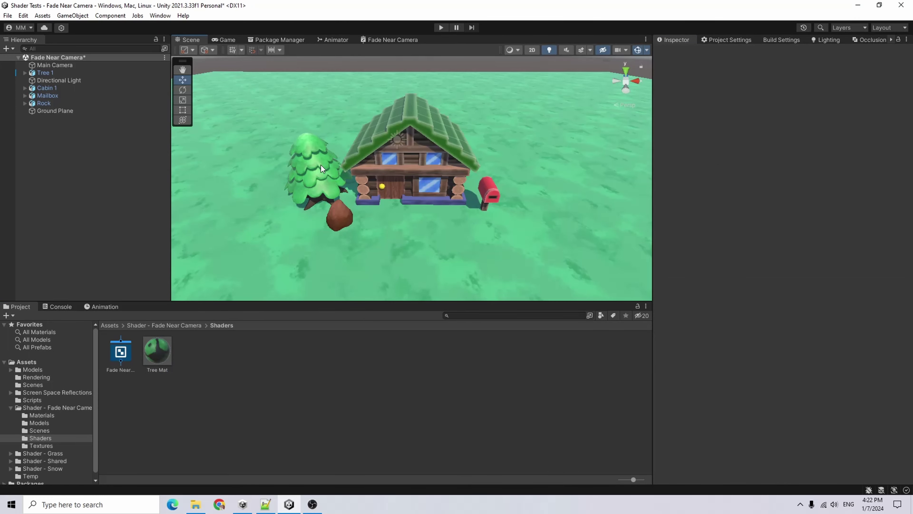
pyautogui.moveTo(501, 162); pyautogui.dragTo(544, 162, button='middle')
pyautogui.keyDown('alt'); pyautogui.moveTo(544, 162); pyautogui.dragTo(530, 178); pyautogui.keyUp('alt')
pyautogui.keyDown('alt'); pyautogui.moveTo(281, 216); pyautogui.dragTo(316, 212); pyautogui.keyUp('alt')
# Zoom in and out on the tree to watch its foliage dither away up close.
pyautogui.scroll(8, 334, 200)
pyautogui.scroll(10, 287, 205)
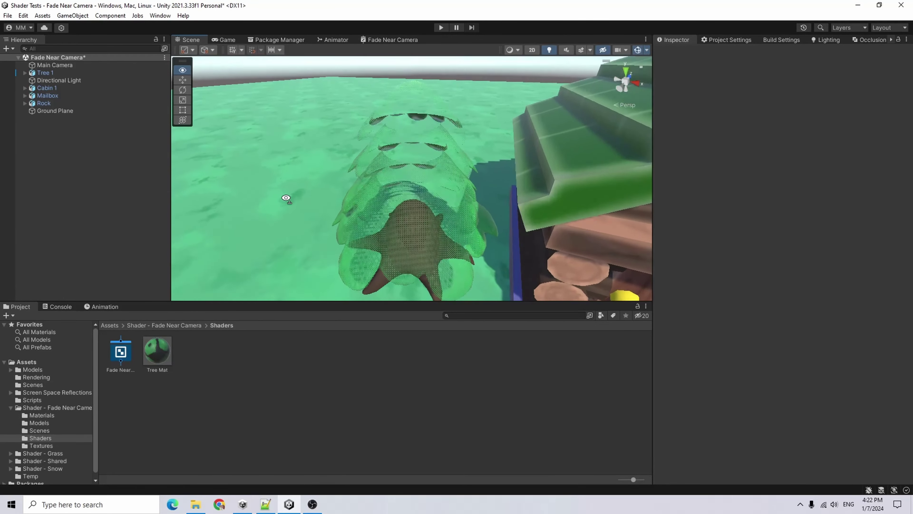
pyautogui.scroll(-15, 284, 194)
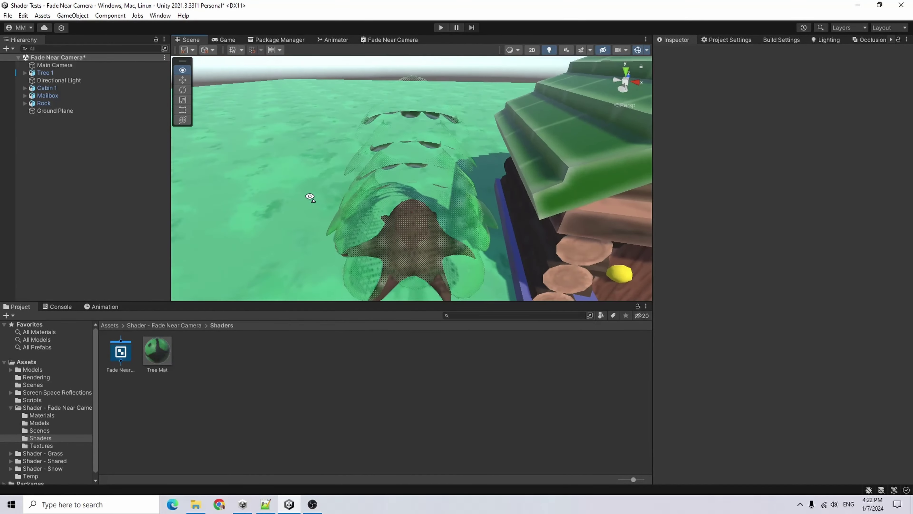
pyautogui.scroll(-3, 313, 195)
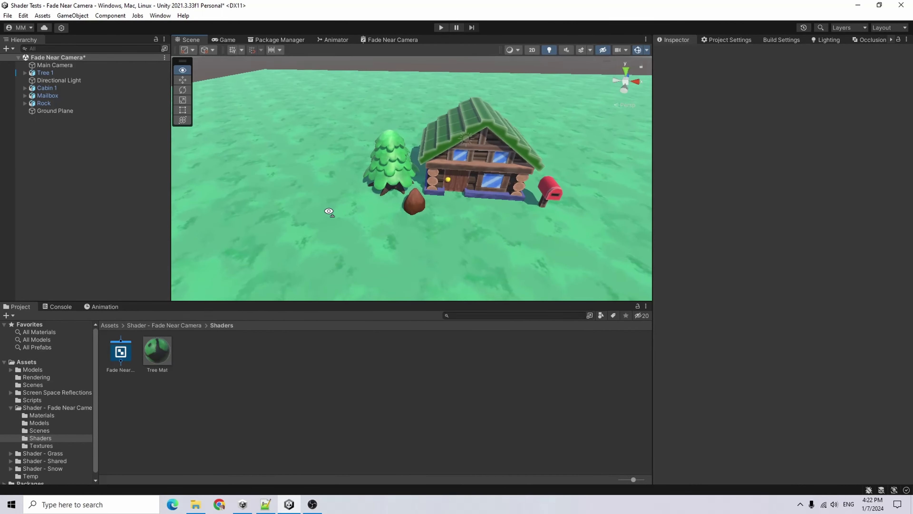
pyautogui.scroll(3, 326, 210)
pyautogui.scroll(6, 329, 208)
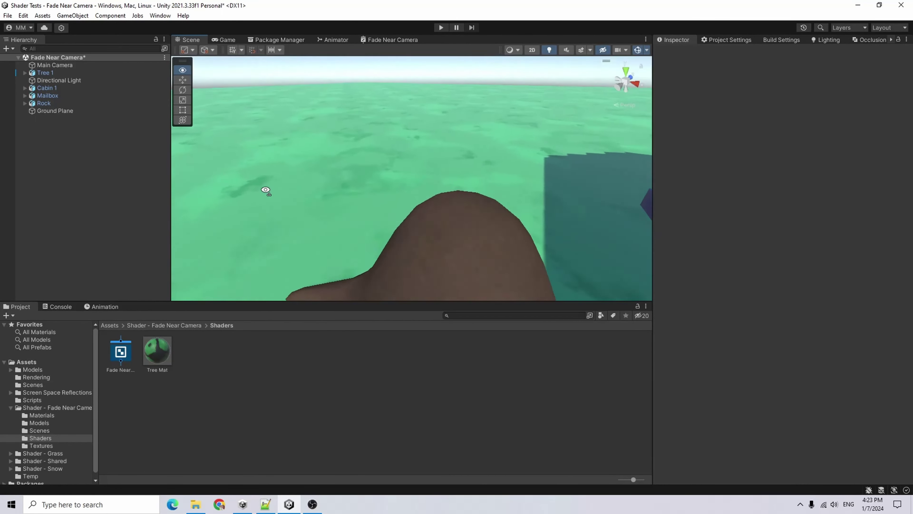
pyautogui.scroll(-4, 265, 189)
pyautogui.scroll(-4, 309, 176)
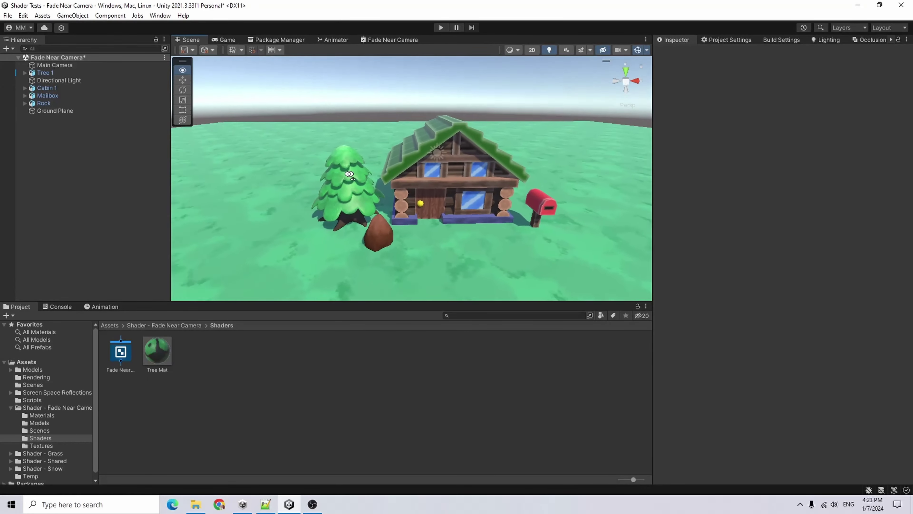
pyautogui.scroll(4, 306, 197)
pyautogui.moveTo(316, 183); pyautogui.dragTo(309, 223, button='right')
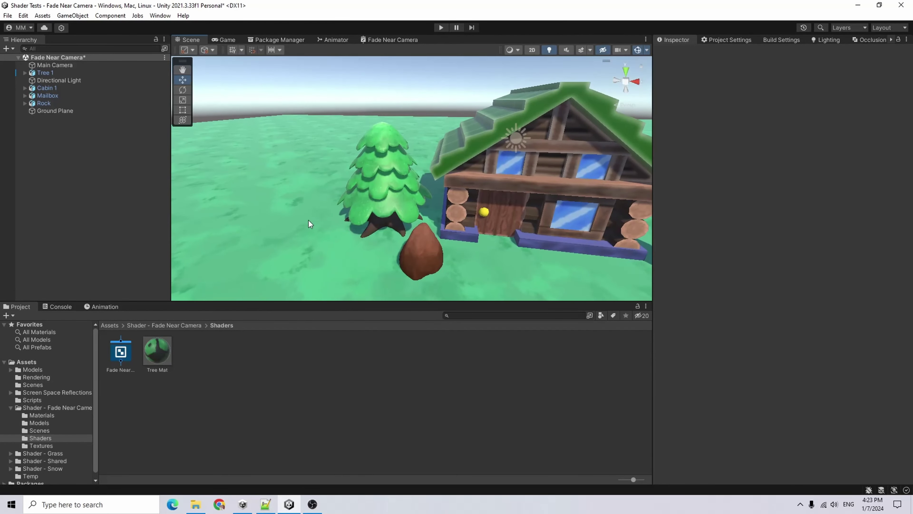
# Duplicate Tree Mat and rename the copy Tree Trunk Mat.
pyautogui.click(157, 355)
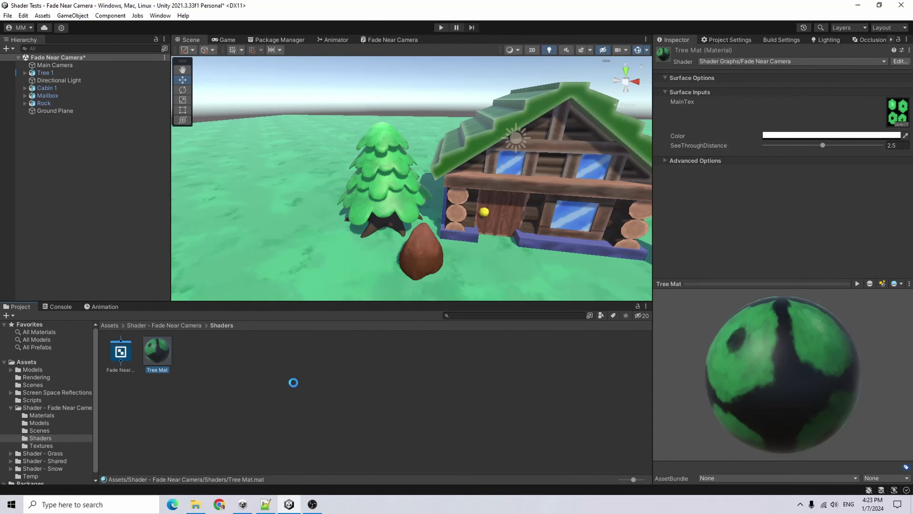
pyautogui.hotkey('ctrl', 'd')
pyautogui.press('F2')
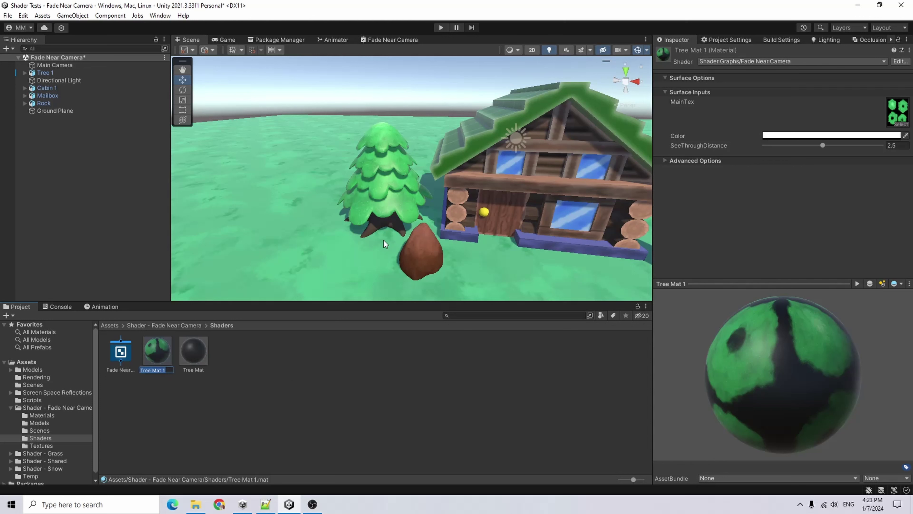
pyautogui.press('End')
pyautogui.press('Return')
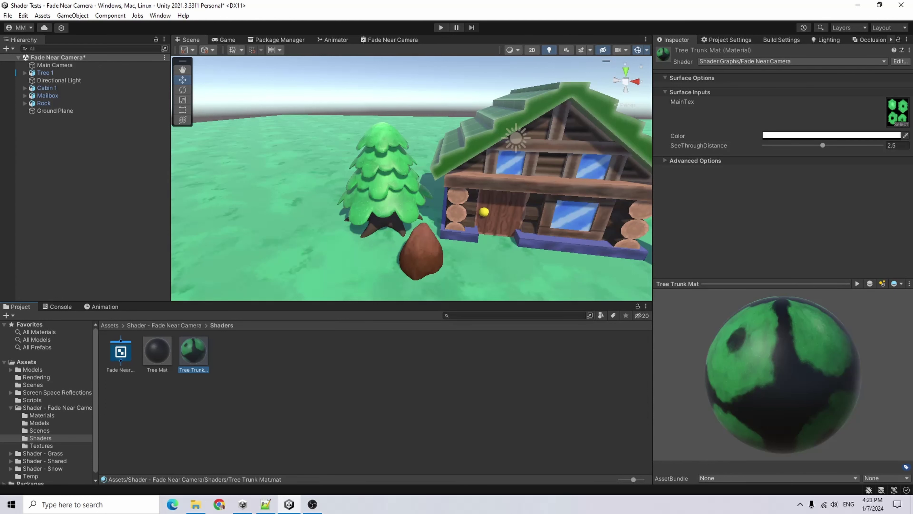
# Set Tree Trunk Mat's MainTex to the Tree Trunk texture.
pyautogui.click(900, 118)
pyautogui.click(904, 124)
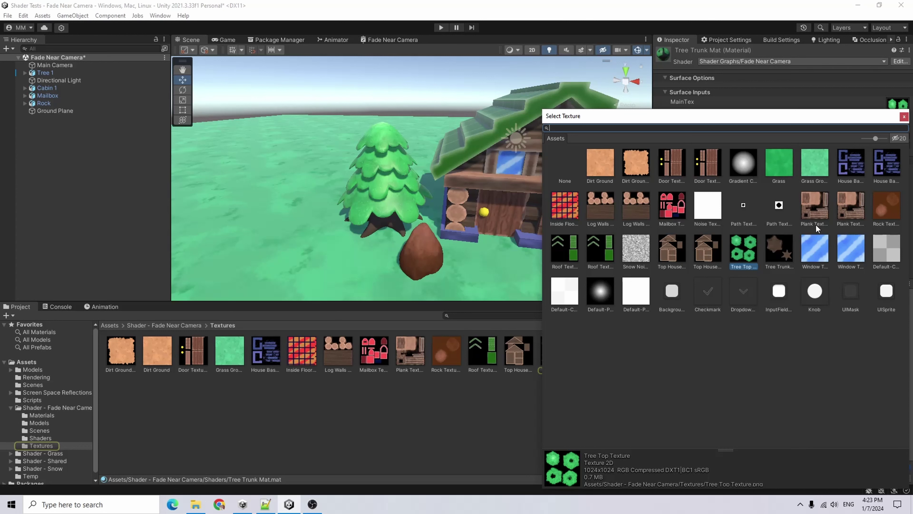
pyautogui.doubleClick(786, 249)
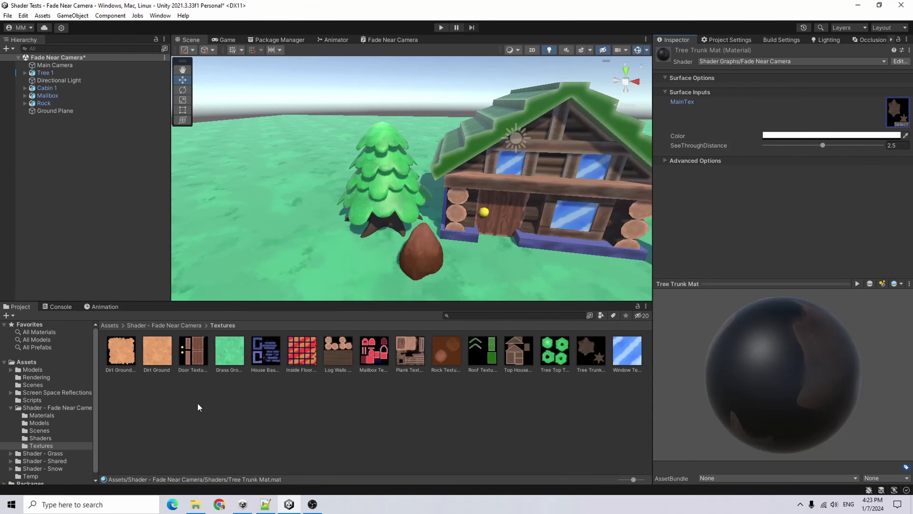
pyautogui.click(40, 437)
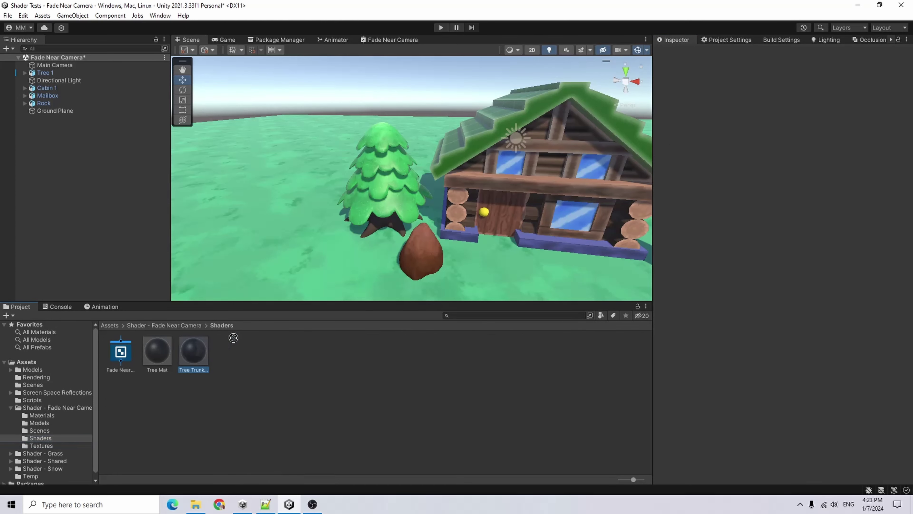
# Apply Tree Trunk Mat to the tree trunk and zoom in to test its fade.
pyautogui.moveTo(194, 350); pyautogui.dragTo(382, 228)
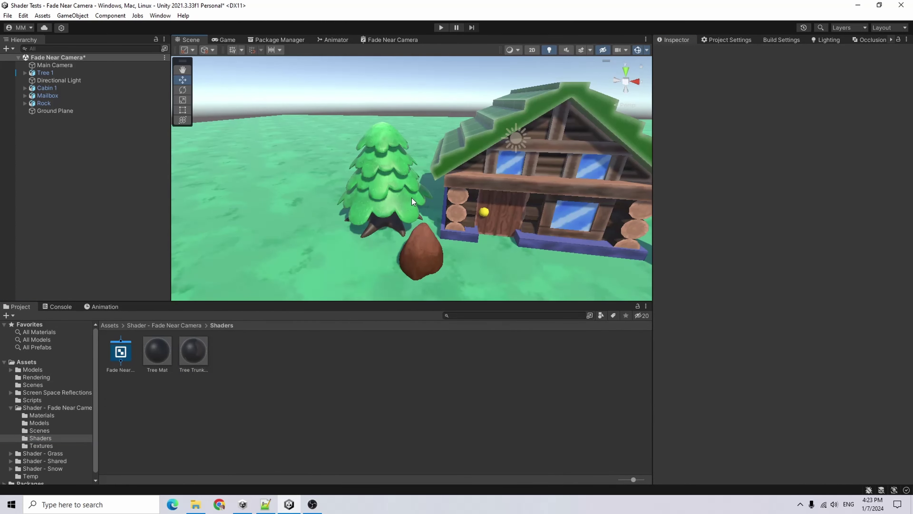
pyautogui.keyDown('alt'); pyautogui.moveTo(417, 204); pyautogui.dragTo(395, 226); pyautogui.keyUp('alt')
pyautogui.scroll(10, 394, 227)
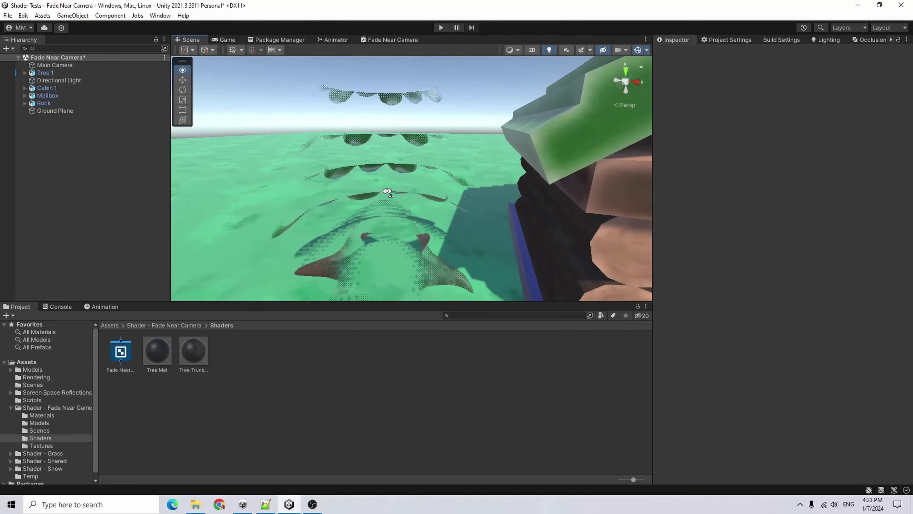
pyautogui.scroll(-10, 385, 205)
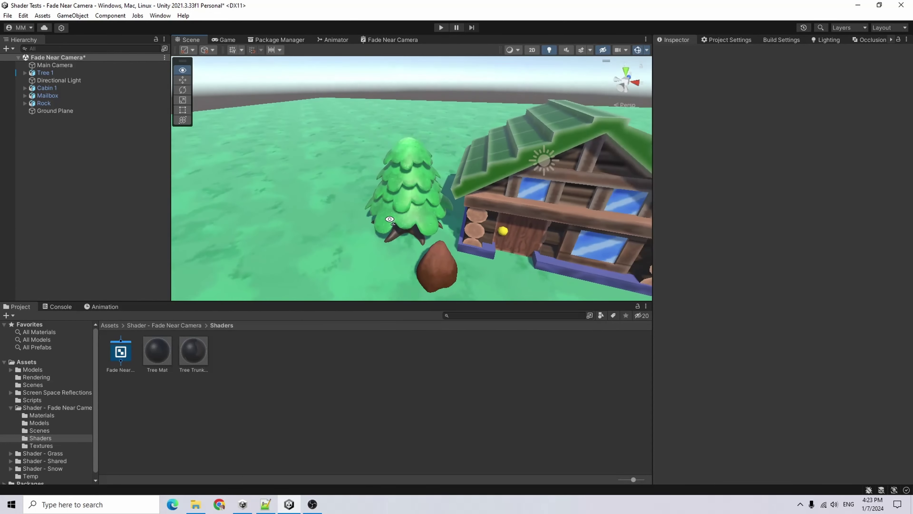
pyautogui.keyDown('alt'); pyautogui.moveTo(392, 202); pyautogui.dragTo(578, 200); pyautogui.keyUp('alt')
pyautogui.scroll(8, 489, 259)
pyautogui.scroll(-8, 465, 243)
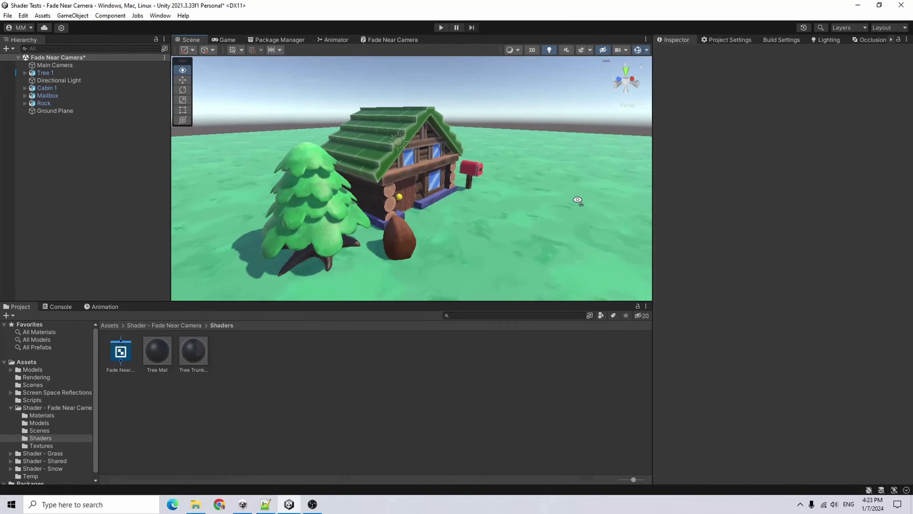
# Compare the Tree and Tree Trunk material settings, then zoom in near the rock's base.
pyautogui.click(196, 352)
pyautogui.click(164, 360)
pyautogui.click(191, 359)
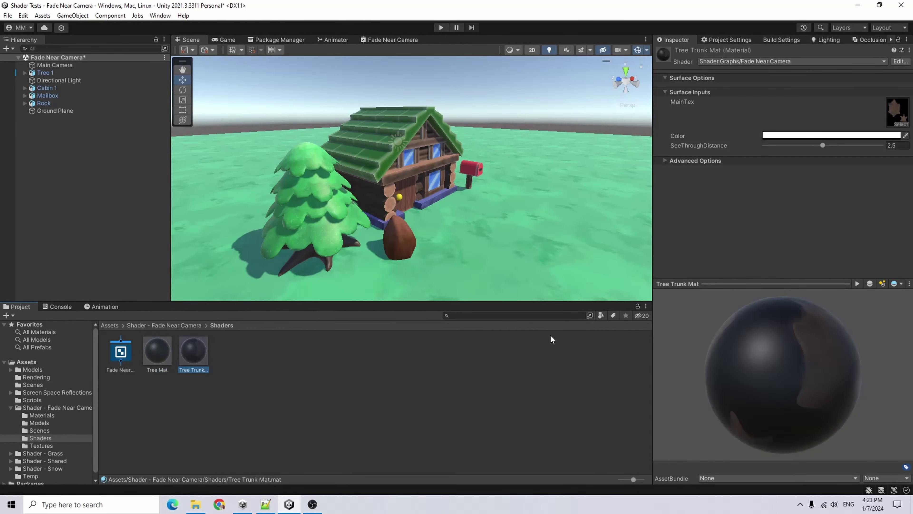
pyautogui.keyDown('alt'); pyautogui.moveTo(523, 167); pyautogui.dragTo(444, 158); pyautogui.keyUp('alt')
pyautogui.scroll(5, 444, 158)
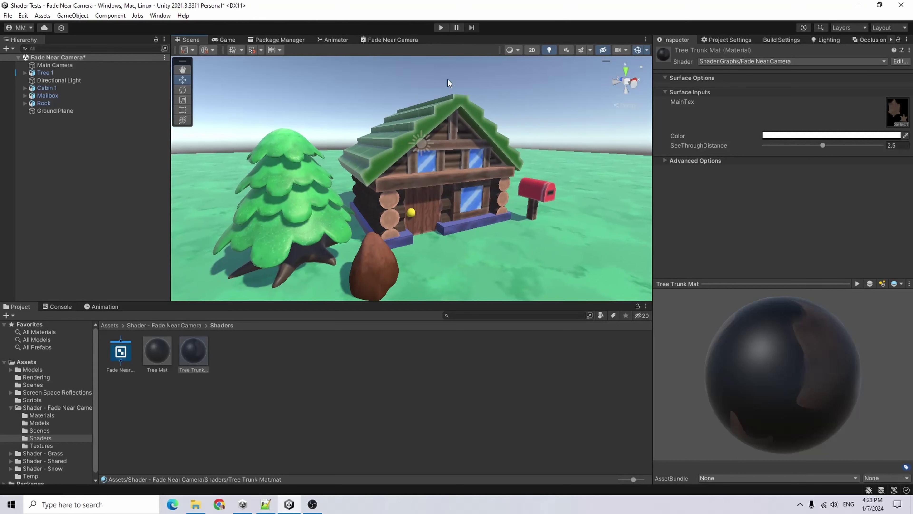
# Maximize the Fade Near Camera shader graph and arrange the distance fade nodes.
pyautogui.click(400, 40)
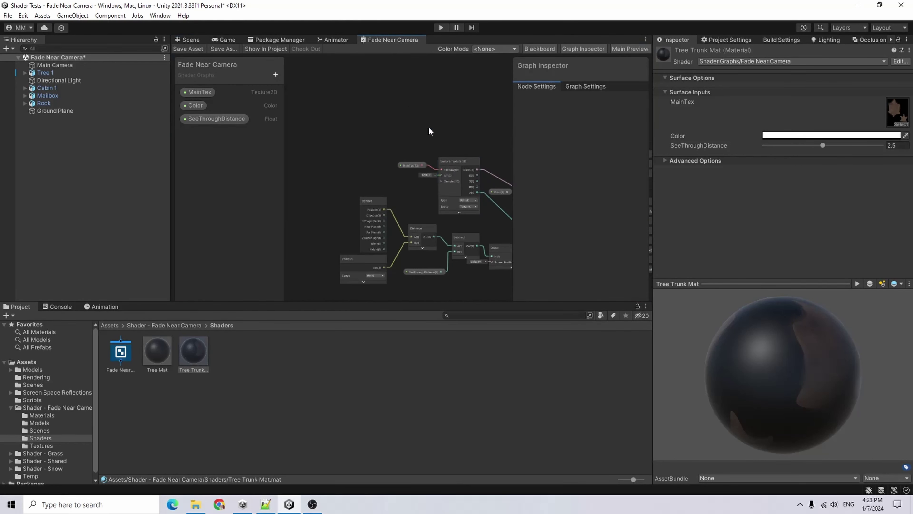
pyautogui.doubleClick(394, 40)
pyautogui.scroll(6, 569, 298)
pyautogui.moveTo(386, 287); pyautogui.dragTo(435, 325, button='middle')
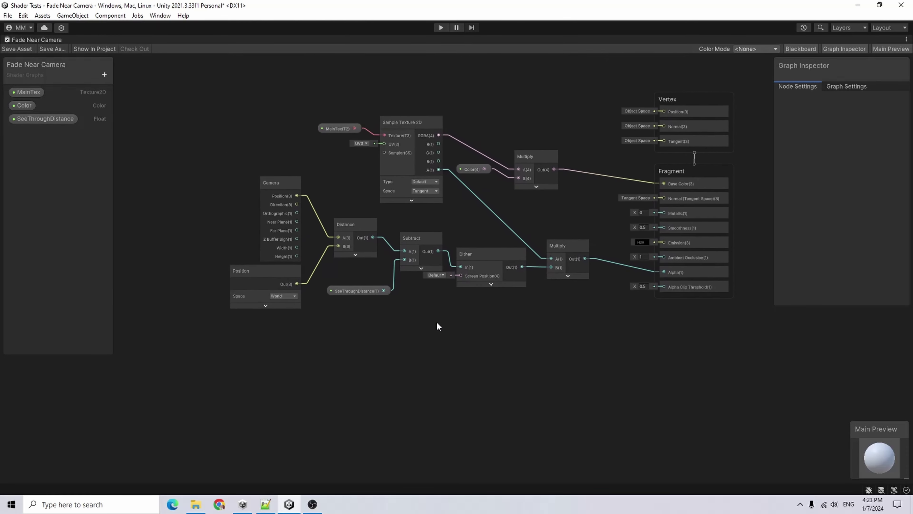
pyautogui.moveTo(257, 305); pyautogui.dragTo(223, 219)
pyautogui.moveTo(552, 243); pyautogui.dragTo(508, 281)
pyautogui.click(603, 312)
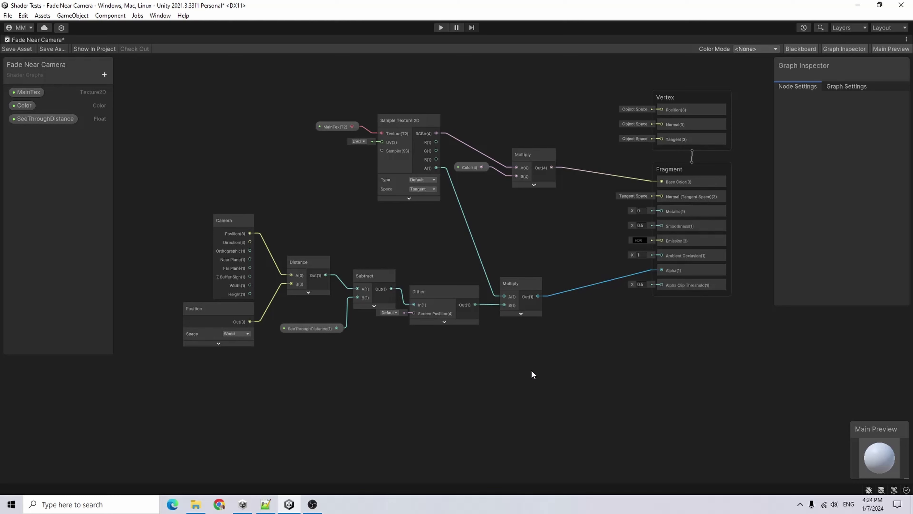
# Delete the Fragment Alpha wire and both Dither and texture-alpha wires into the Multiply.
pyautogui.press('Delete')
pyautogui.click(485, 305)
pyautogui.press('Delete')
pyautogui.click(481, 264)
pyautogui.press('Delete')
# Convert the camera-distance fade nodes into a sub graph saved as Fade Near Camera Sub Graph.
pyautogui.moveTo(459, 363); pyautogui.dragTo(179, 213)
pyautogui.moveTo(439, 296); pyautogui.dragTo(382, 288)
pyautogui.rightClick(377, 281)
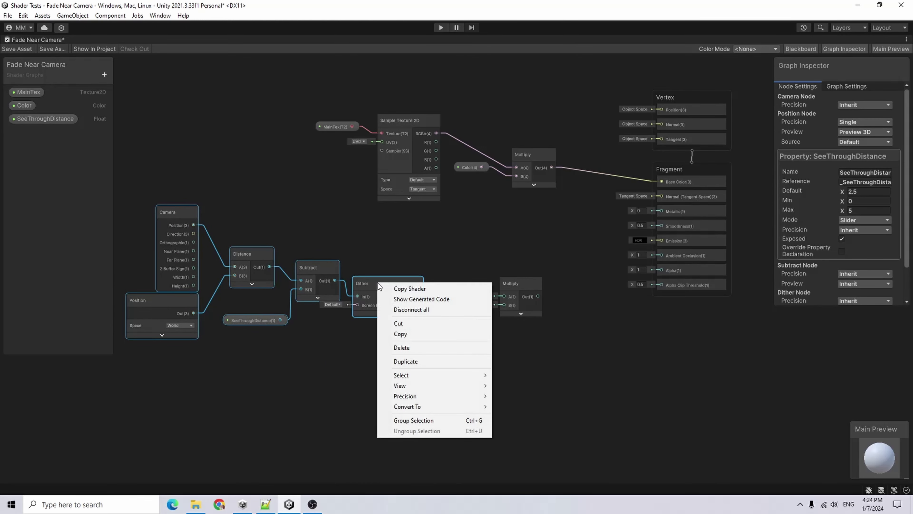
pyautogui.moveTo(444, 406)
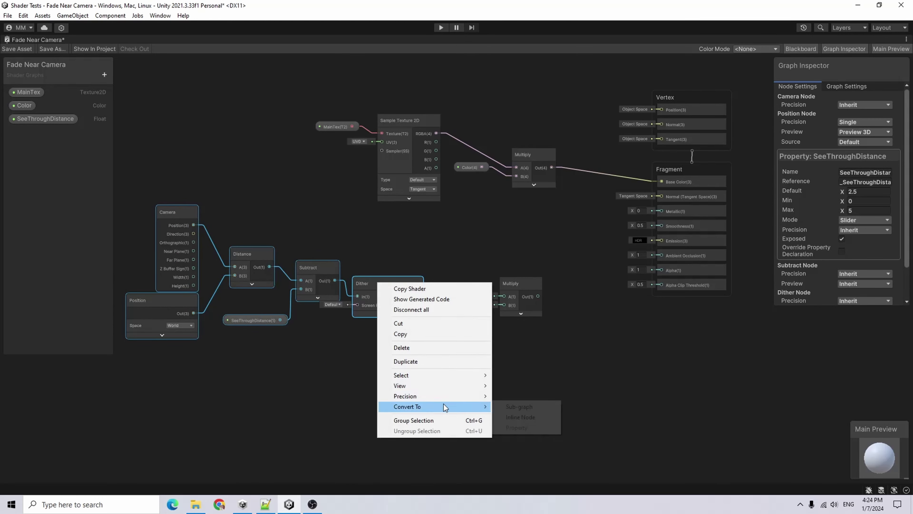
pyautogui.click(538, 406)
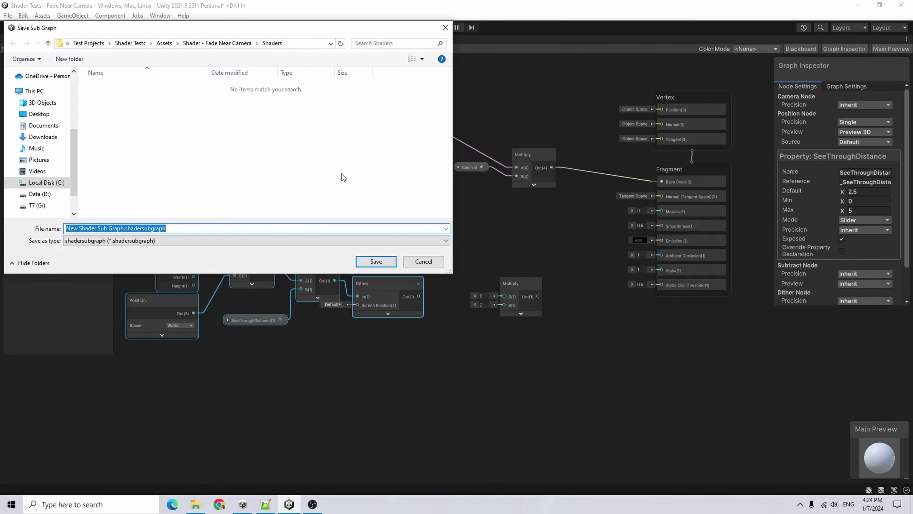
pyautogui.press('Home')
pyautogui.press('Delete')
pyautogui.press('Delete')
pyautogui.press('Delete')
pyautogui.press('Delete')
pyautogui.press('Delete')
pyautogui.press('Delete')
pyautogui.press('Delete')
pyautogui.press('Delete')
pyautogui.press('Delete')
pyautogui.press('Delete')
pyautogui.press('Delete')
pyautogui.write('Fade Near Came')
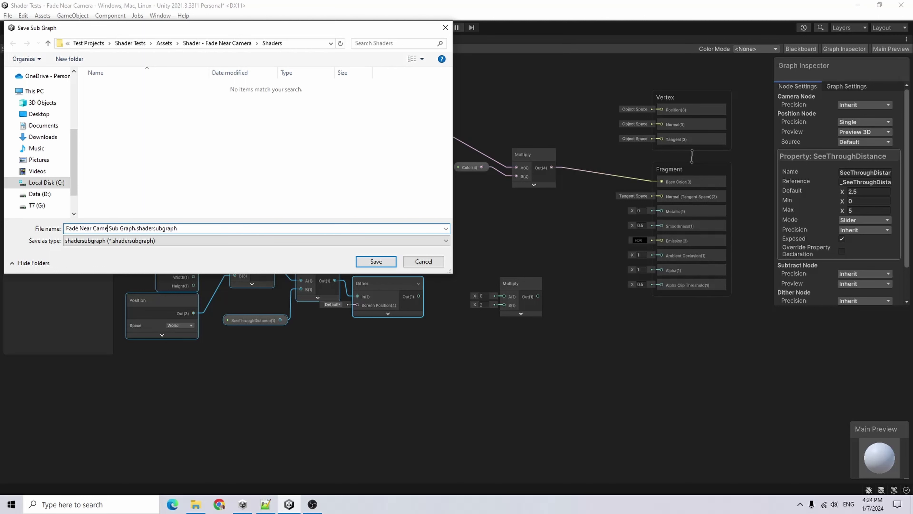
pyautogui.write('ra')
pyautogui.press('Return')
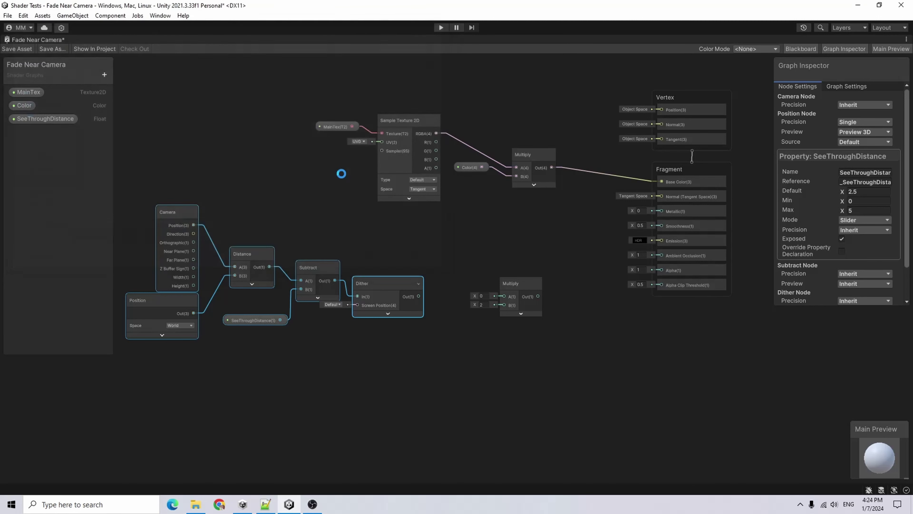
# Add a Float output named Out to the sub graph, wire Dither into it, and save.
pyautogui.moveTo(271, 242); pyautogui.dragTo(330, 231)
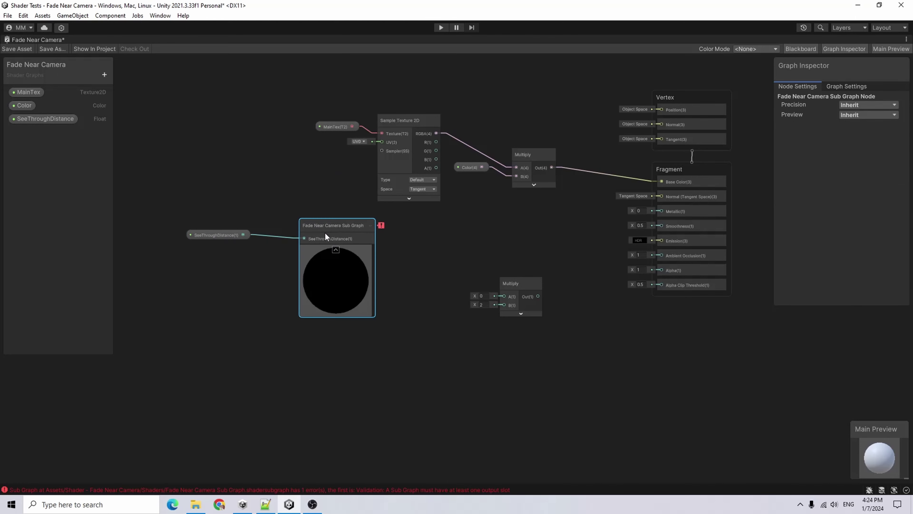
pyautogui.moveTo(382, 226)
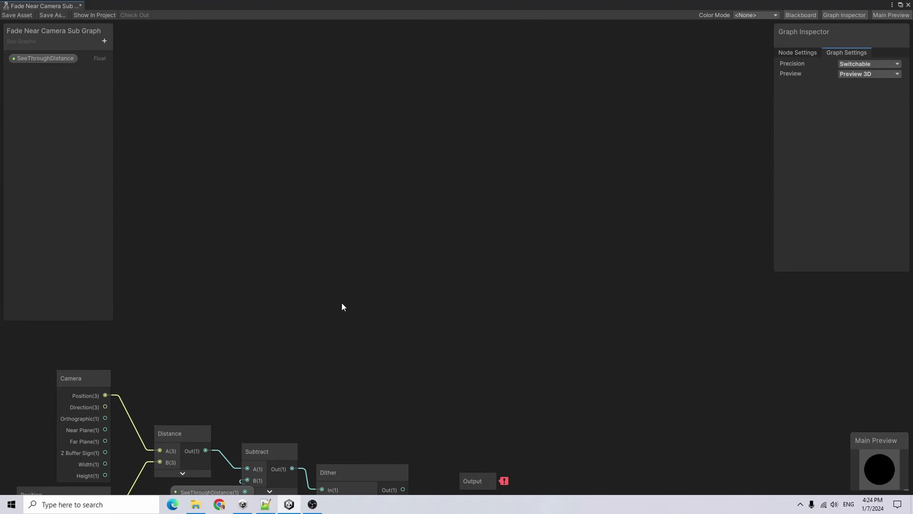
pyautogui.moveTo(342, 307); pyautogui.dragTo(503, 115, button='middle')
pyautogui.moveTo(638, 290); pyautogui.dragTo(592, 283, button='middle')
pyautogui.click(591, 280)
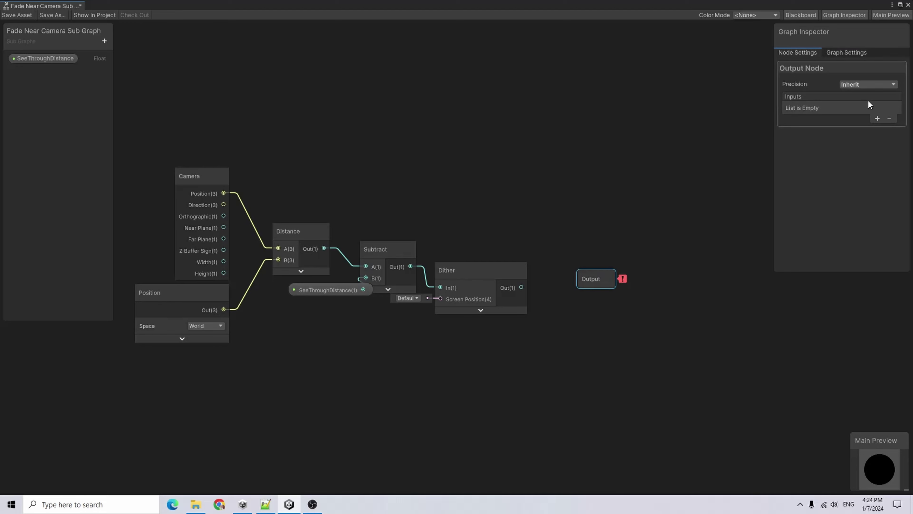
pyautogui.click(878, 120)
pyautogui.doubleClick(799, 107)
pyautogui.press('BackSpace')
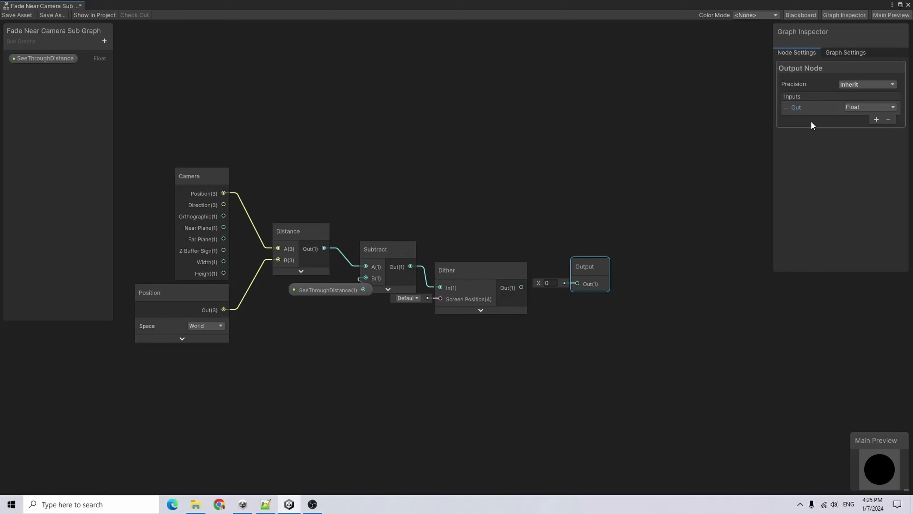
pyautogui.moveTo(521, 287); pyautogui.dragTo(577, 284)
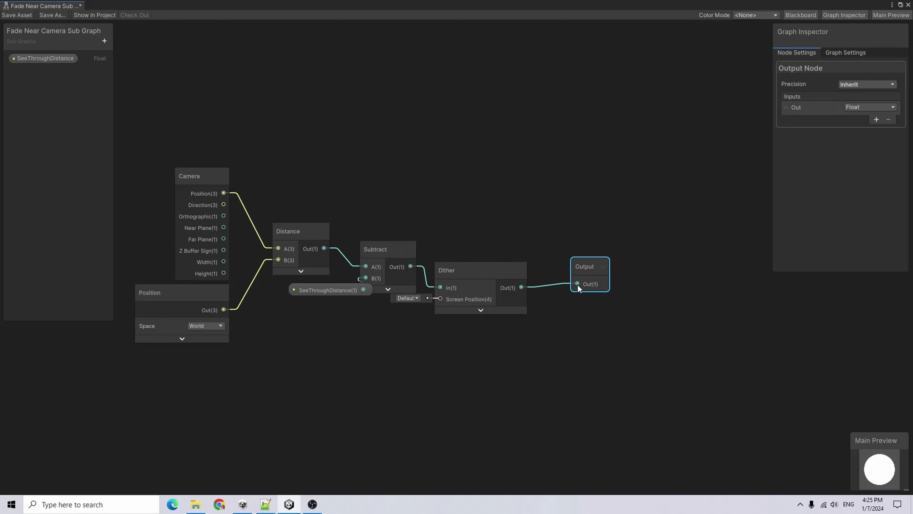
pyautogui.click(17, 15)
# Multiply texture alpha by the sub graph output and feed the result into Fragment Alpha.
pyautogui.click(908, 5)
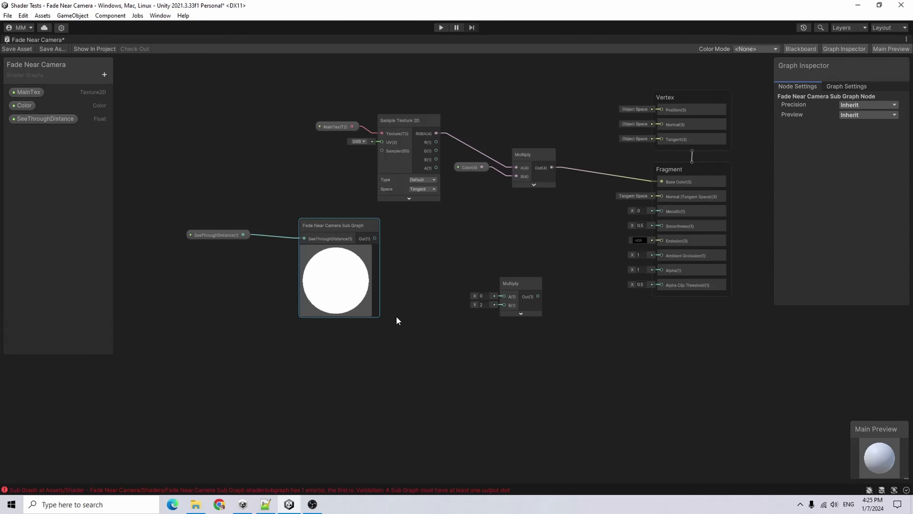
pyautogui.click(457, 334)
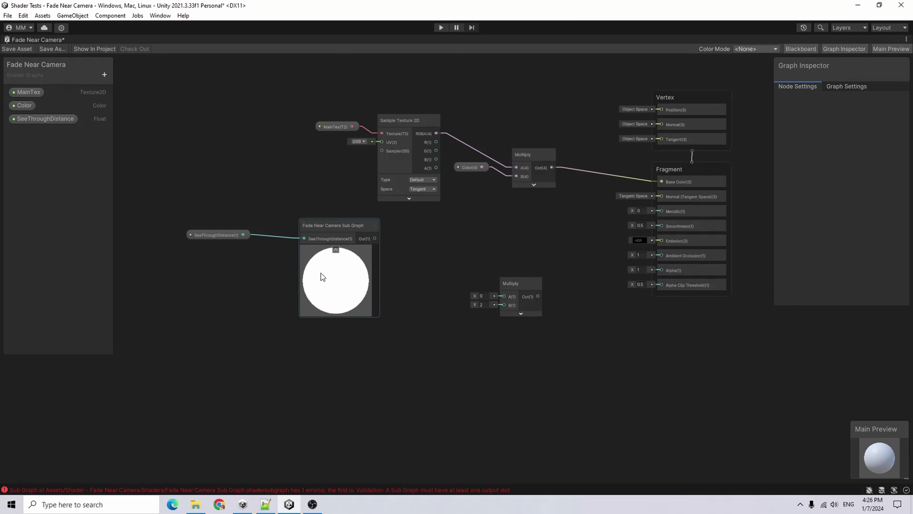
pyautogui.click(336, 250)
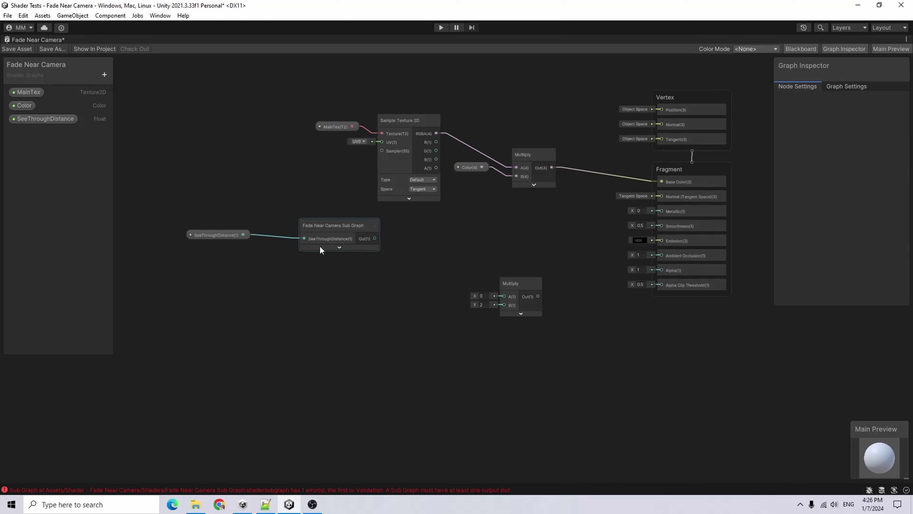
pyautogui.moveTo(223, 234); pyautogui.dragTo(258, 238)
pyautogui.click(330, 245)
pyautogui.moveTo(375, 240); pyautogui.dragTo(505, 304)
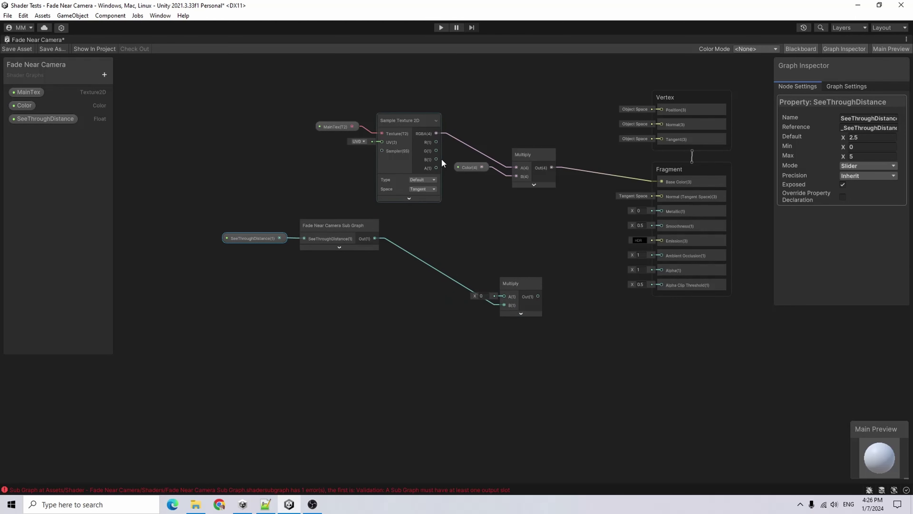
pyautogui.moveTo(436, 167); pyautogui.dragTo(504, 296)
pyautogui.moveTo(538, 296); pyautogui.dragTo(662, 270)
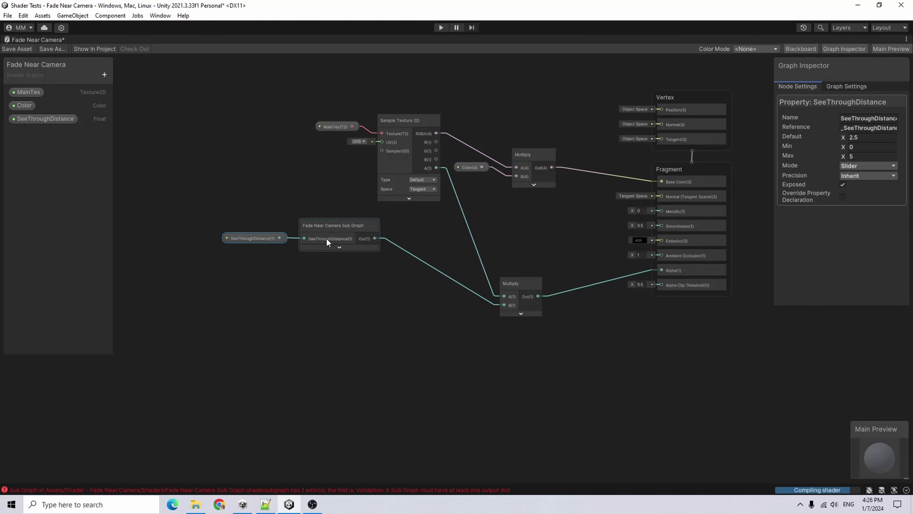
pyautogui.moveTo(337, 238); pyautogui.dragTo(439, 299)
pyautogui.moveTo(240, 238); pyautogui.dragTo(336, 299)
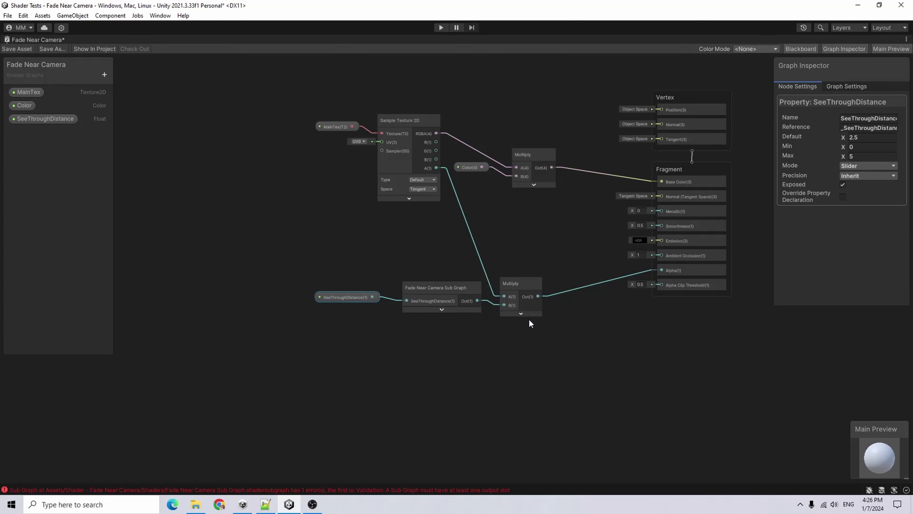
# Save the Fade Near Camera shader graph and dock its window back into the layout.
pyautogui.click(434, 300)
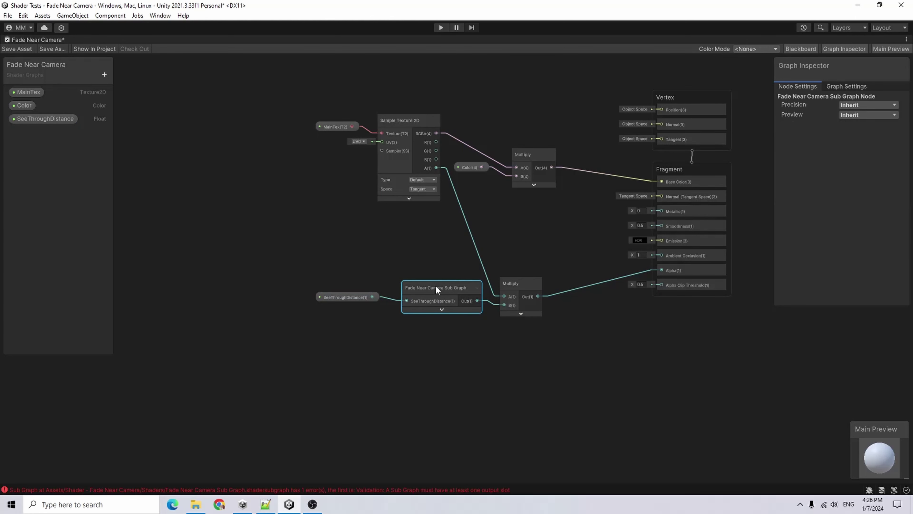
pyautogui.click(24, 51)
pyautogui.doubleClick(47, 38)
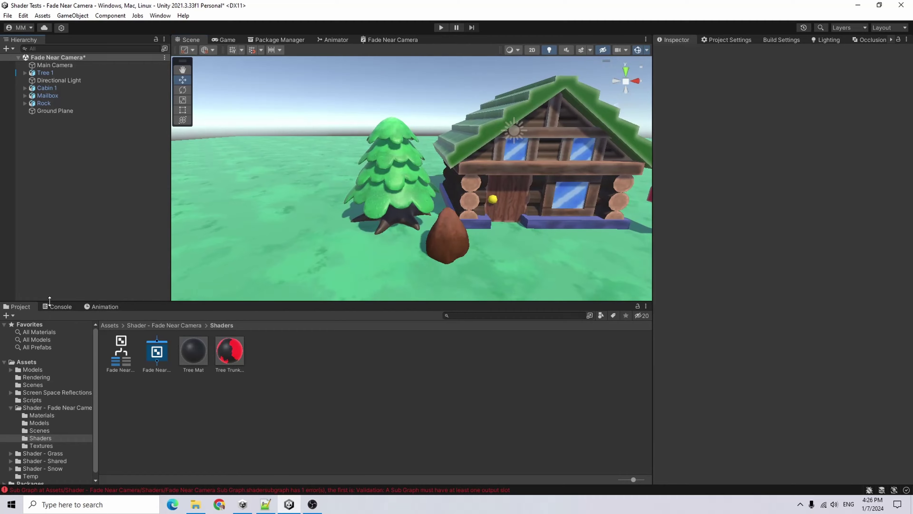
# Clear the Console's sub graph error and return to the Project assets.
pyautogui.click(54, 303)
pyautogui.click(9, 315)
pyautogui.click(19, 306)
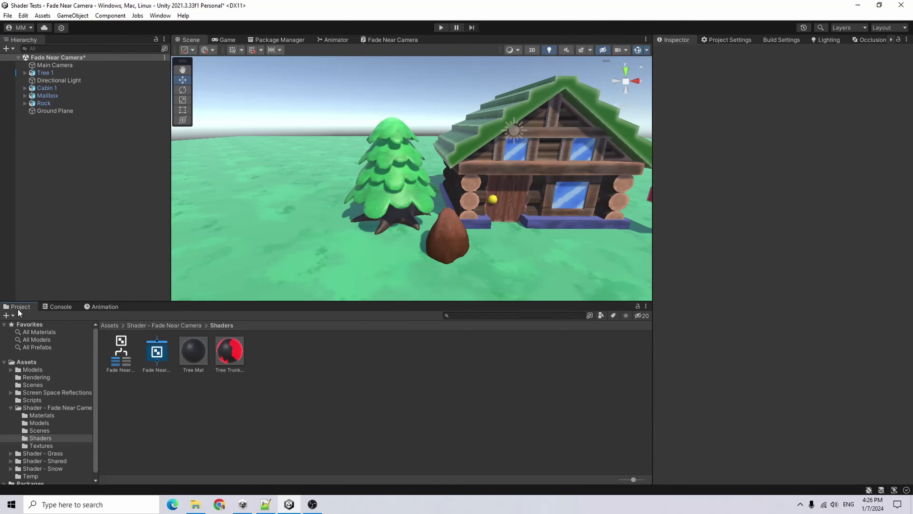
pyautogui.keyDown('alt'); pyautogui.moveTo(371, 208); pyautogui.dragTo(397, 177); pyautogui.keyUp('alt')
# Create a URP Unlit Shader Graph in the Shaders folder and open it.
pyautogui.rightClick(311, 393)
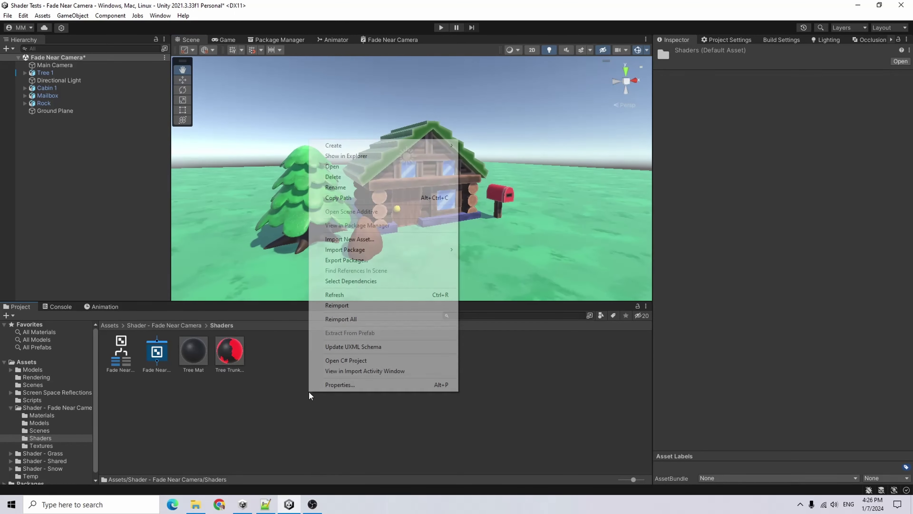
pyautogui.moveTo(392, 146)
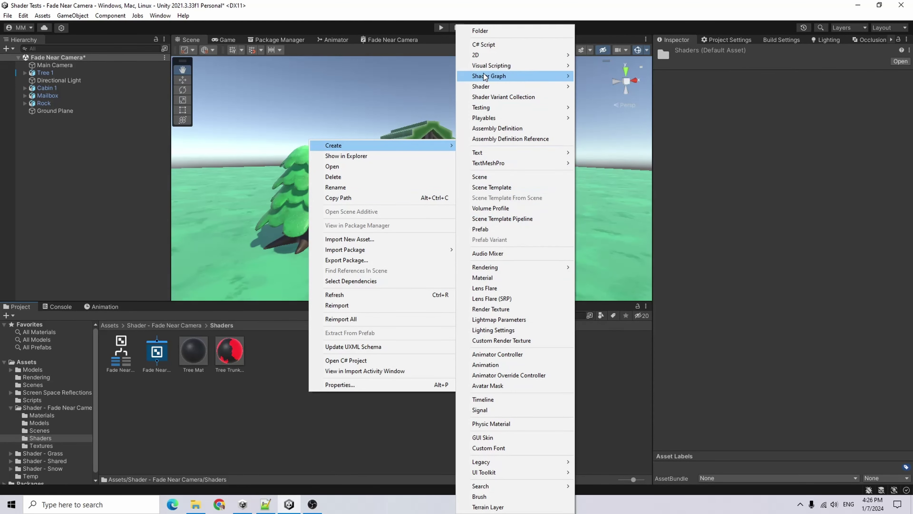
pyautogui.moveTo(492, 76)
pyautogui.moveTo(629, 80)
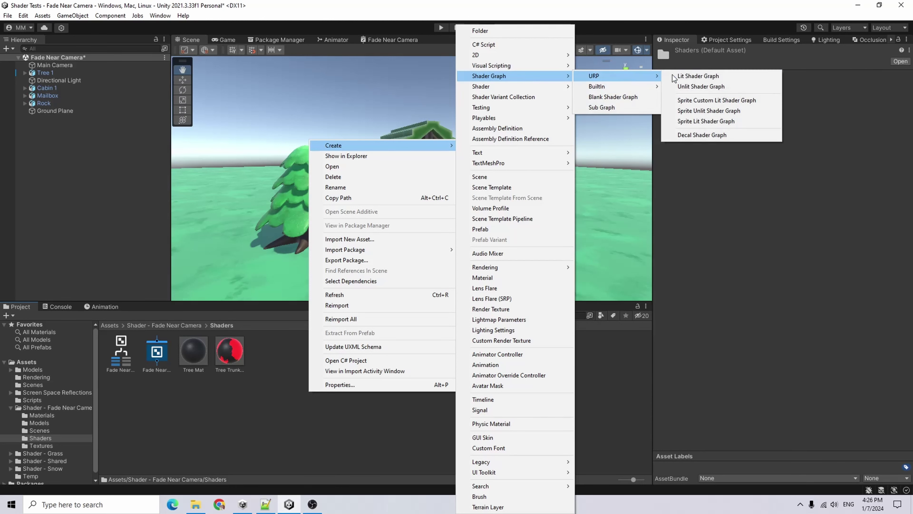
pyautogui.click(731, 89)
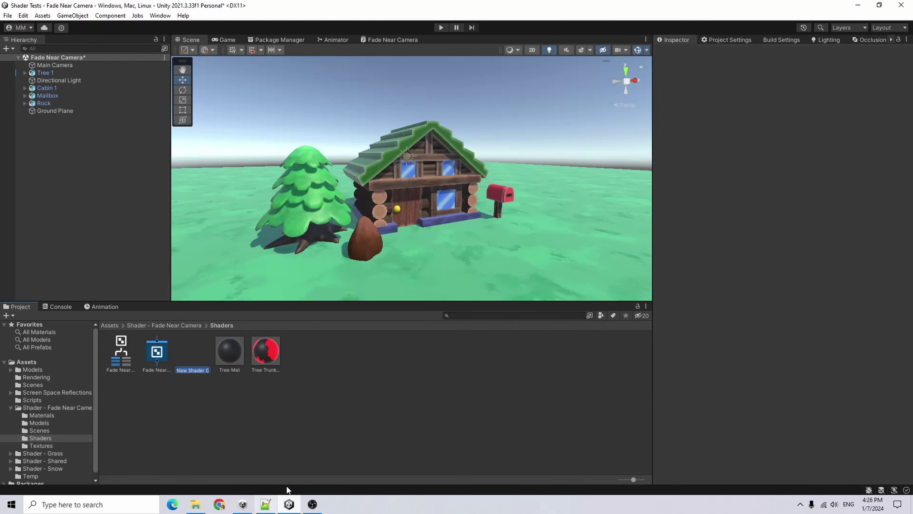
pyautogui.doubleClick(197, 351)
# Add a Fade Near Camera Sub Graph node to New Shader Graph, collapse and move it, then delete it.
pyautogui.doubleClick(463, 38)
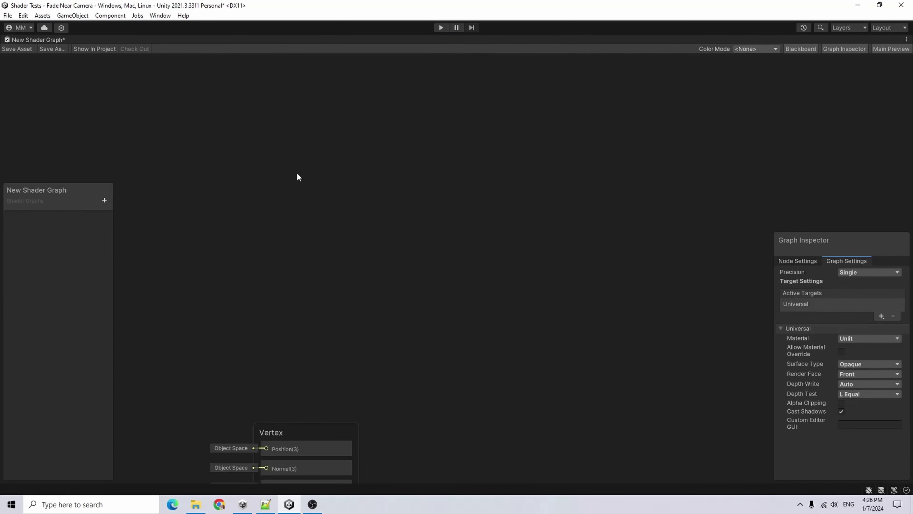
pyautogui.moveTo(295, 177); pyautogui.dragTo(625, 61, button='middle')
pyautogui.moveTo(430, 340); pyautogui.dragTo(409, 253, button='middle')
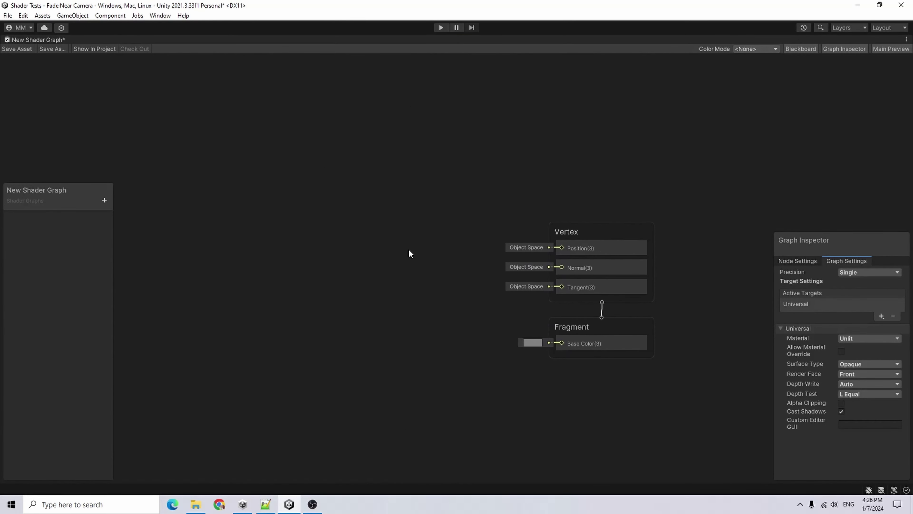
pyautogui.rightClick(330, 257)
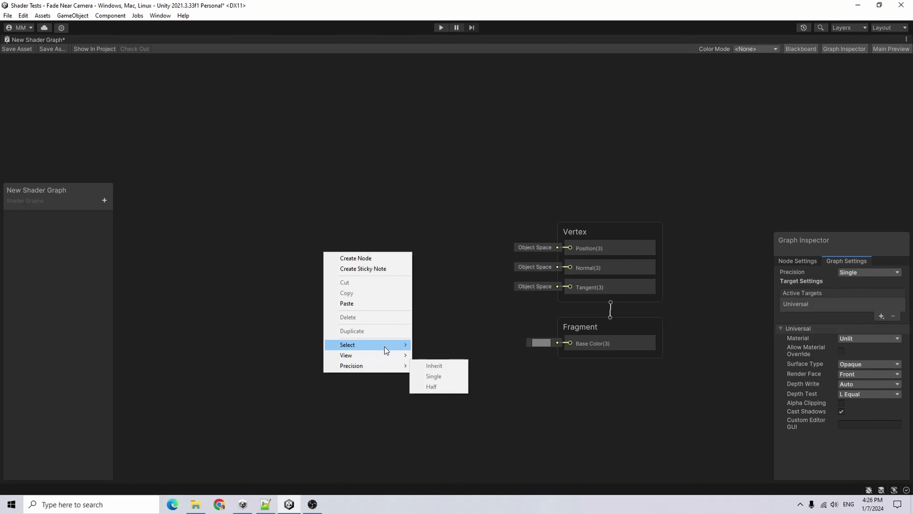
pyautogui.click(380, 259)
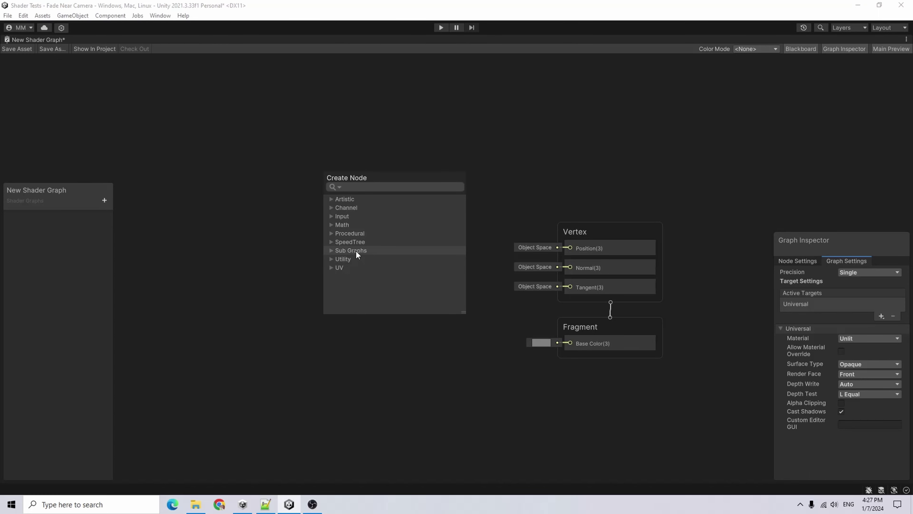
pyautogui.click(331, 251)
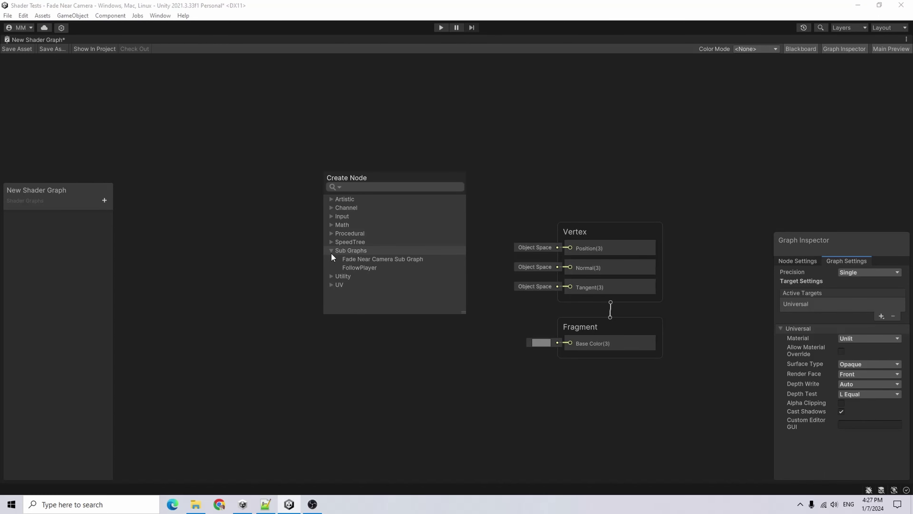
pyautogui.click(402, 260)
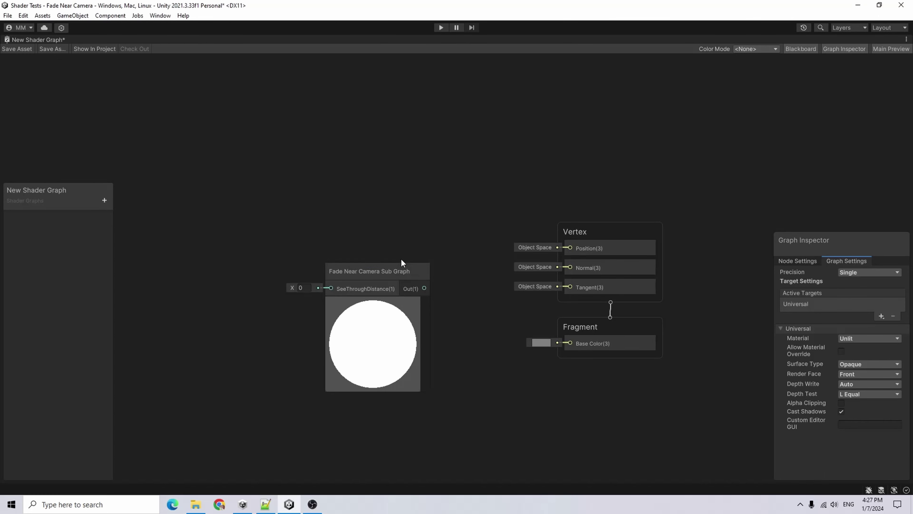
pyautogui.click(373, 303)
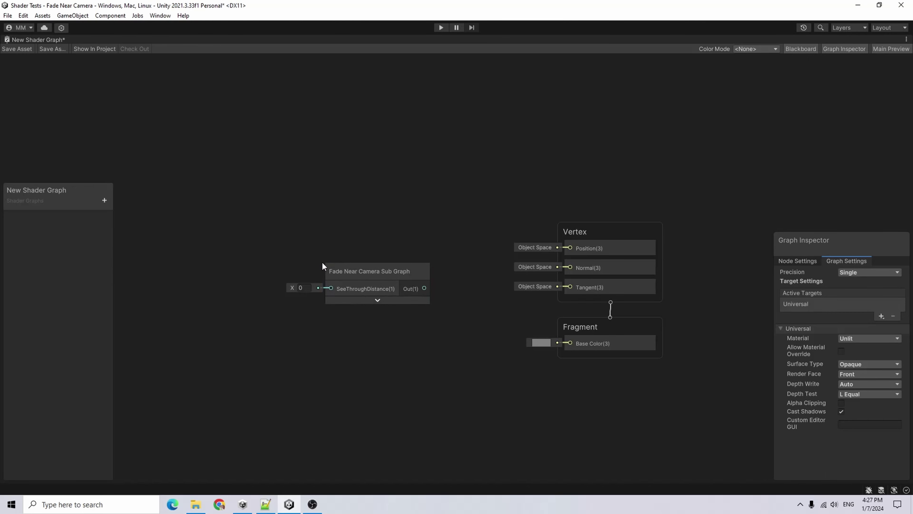
pyautogui.moveTo(391, 269); pyautogui.dragTo(329, 274)
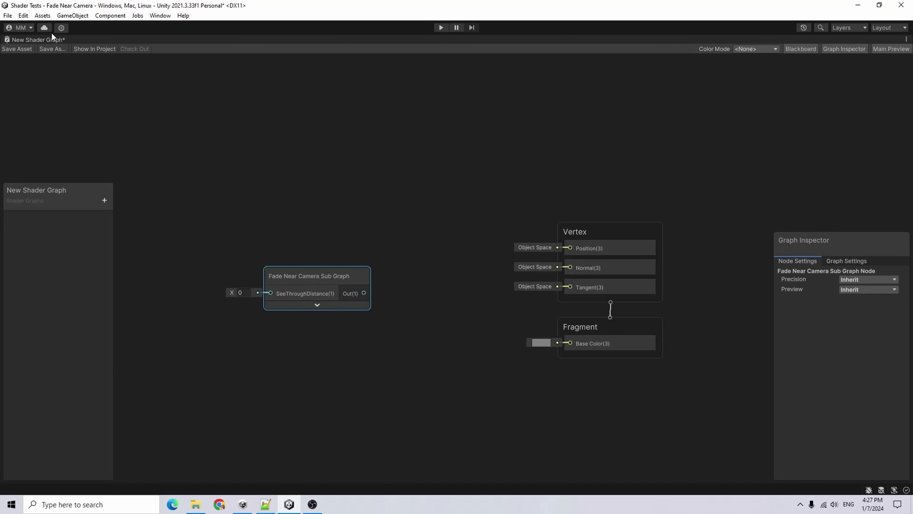
pyautogui.press('Delete')
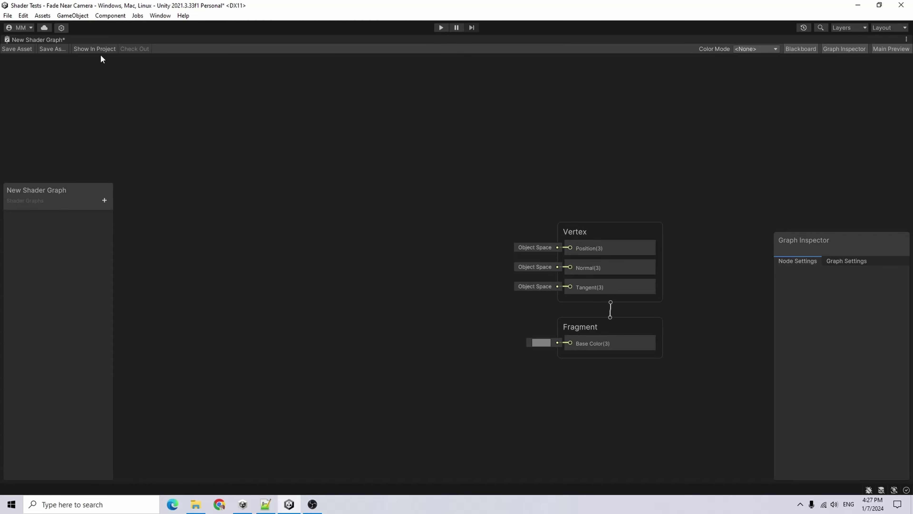
# Dock and close New Shader Graph, discarding its changes, then orbit around the cabin.
pyautogui.doubleClick(58, 40)
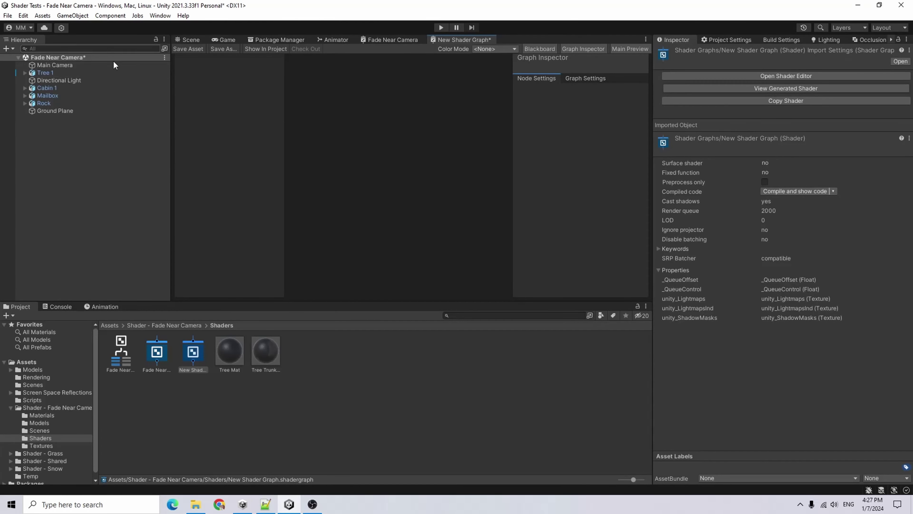
pyautogui.click(272, 378)
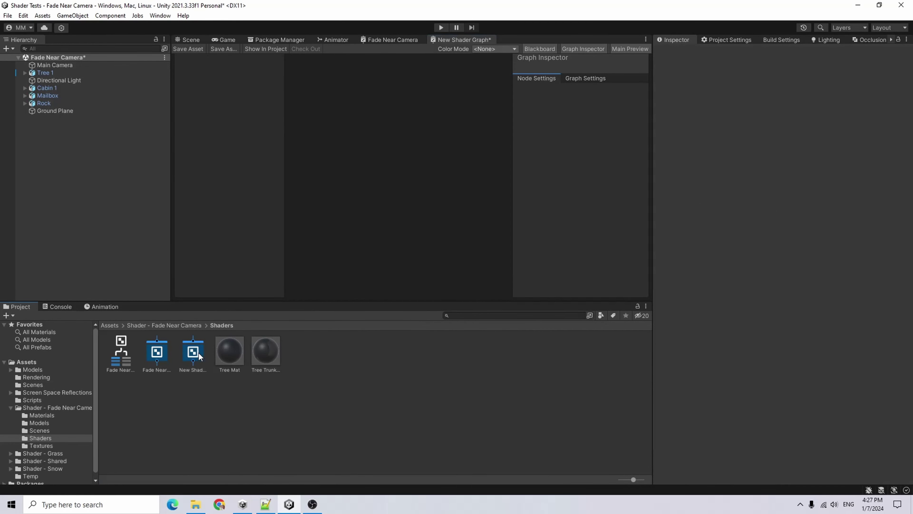
pyautogui.rightClick(475, 38)
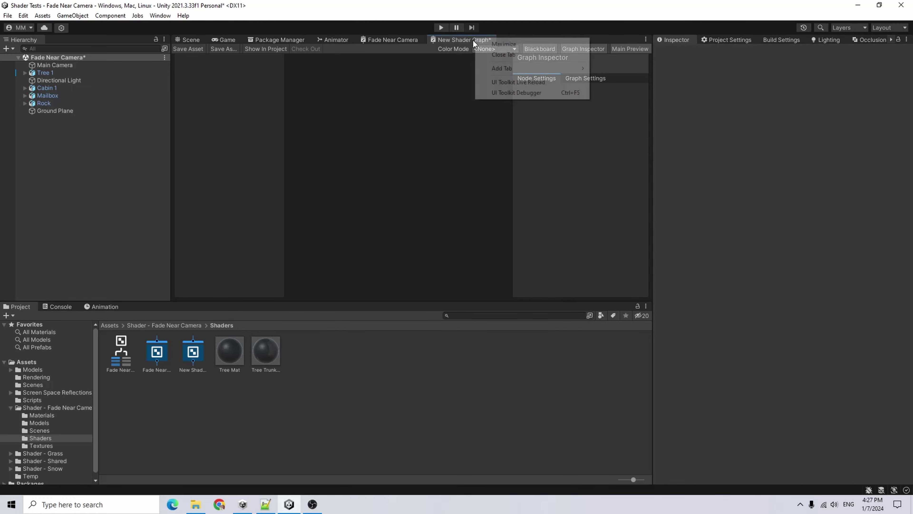
pyautogui.click(519, 55)
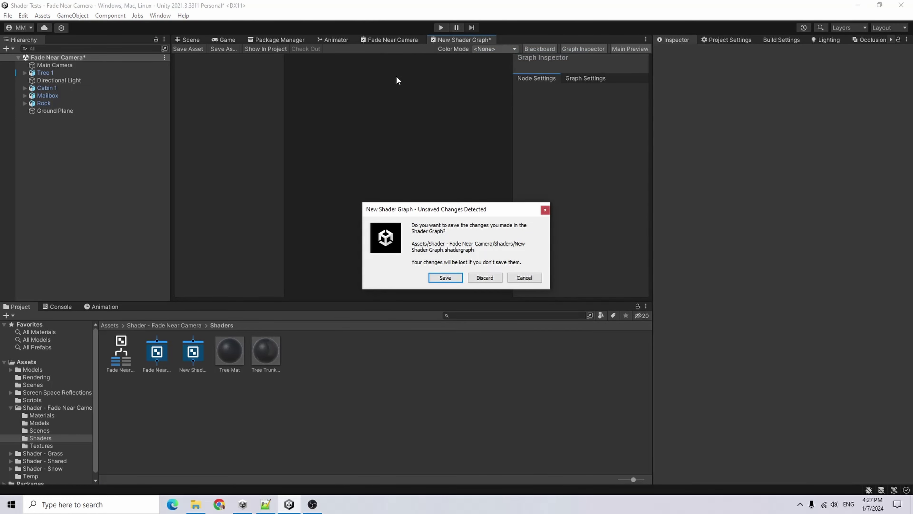
pyautogui.click(485, 277)
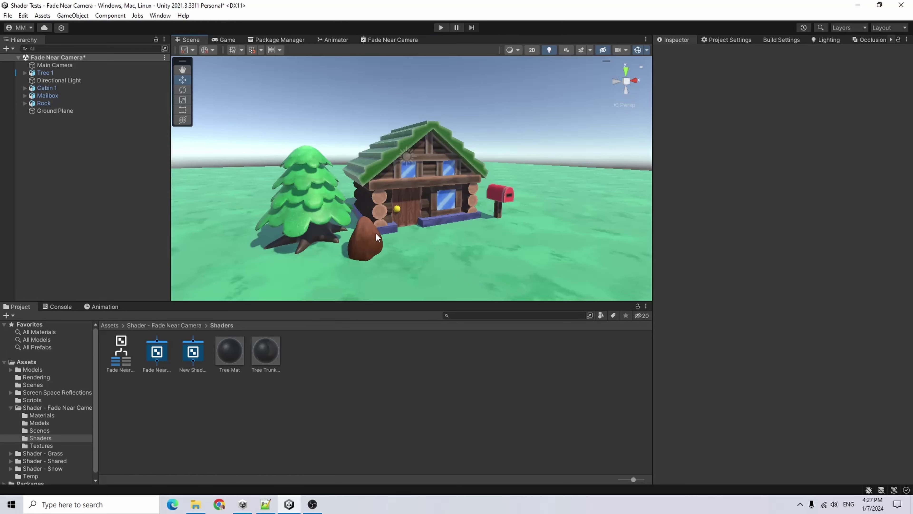
pyautogui.keyDown('alt'); pyautogui.moveTo(440, 208); pyautogui.dragTo(380, 231); pyautogui.keyUp('alt')
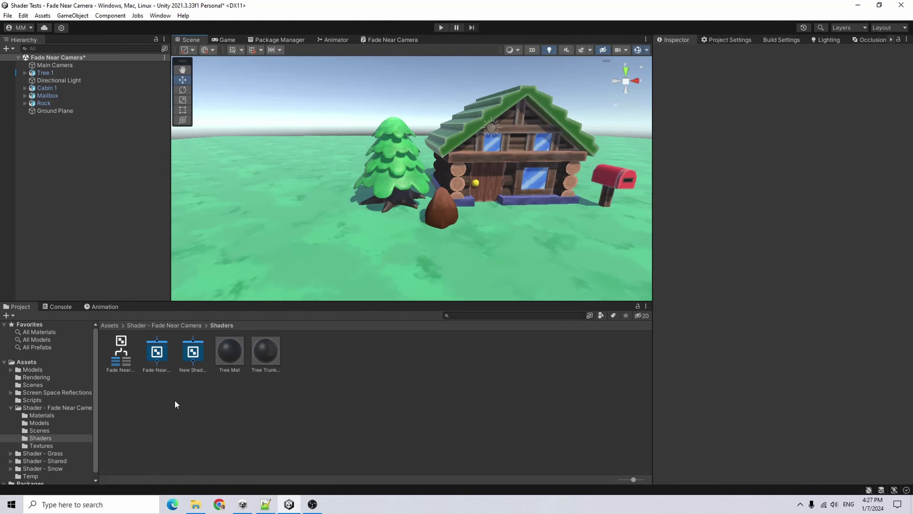